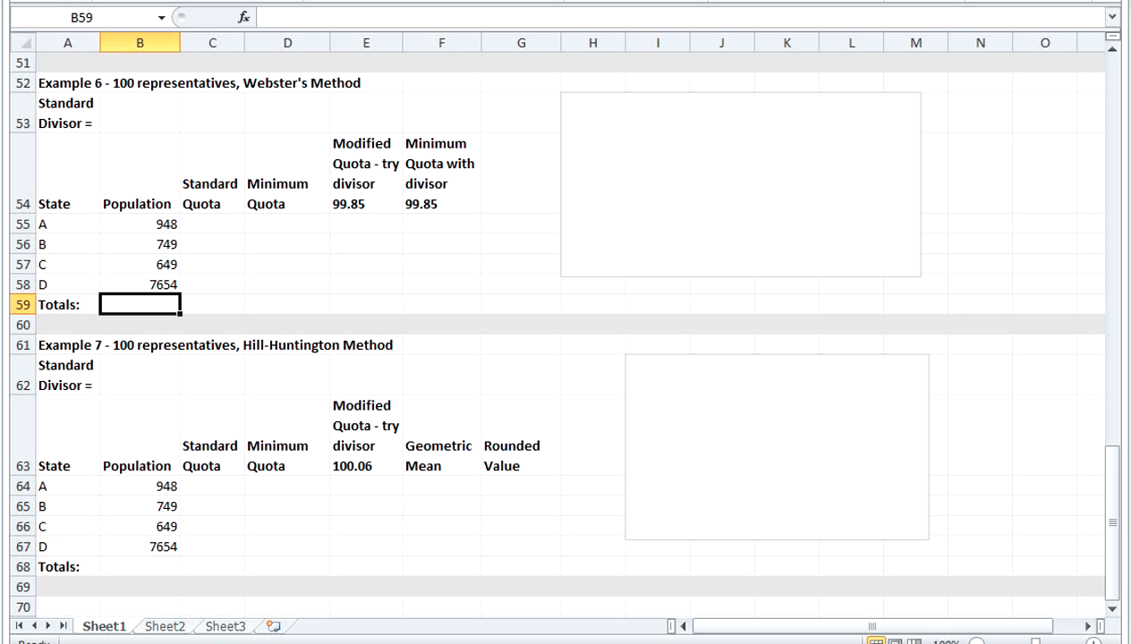
Total the populations with =SUM(B55:B58) and set divisor B53 to =B59/100.
text(=sum()
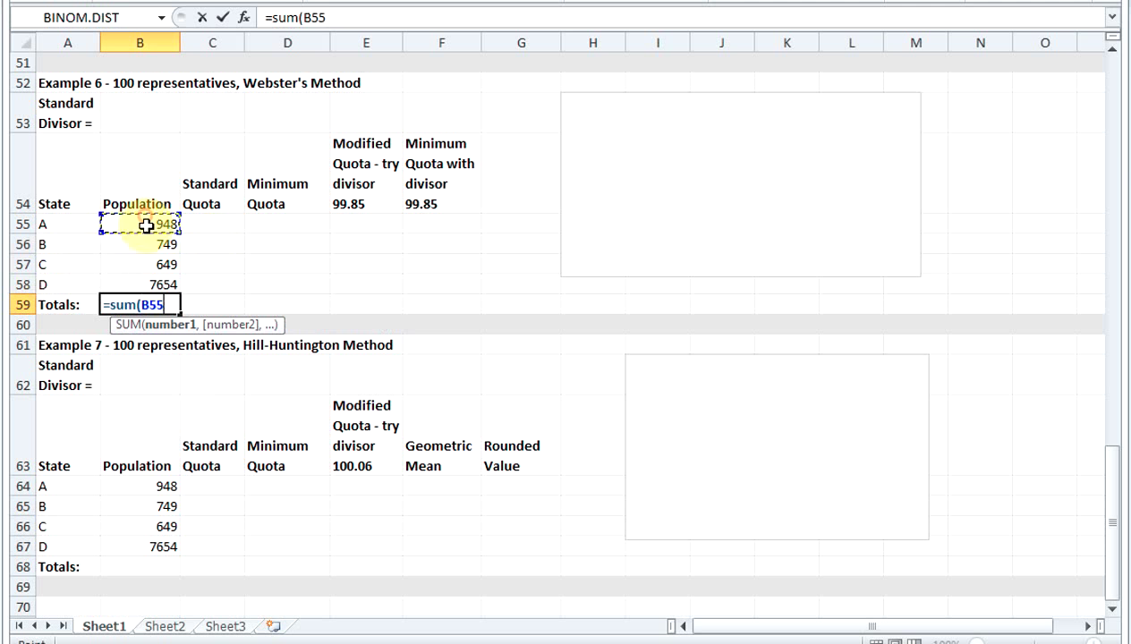
drag(116, 224, 146, 280)
text())
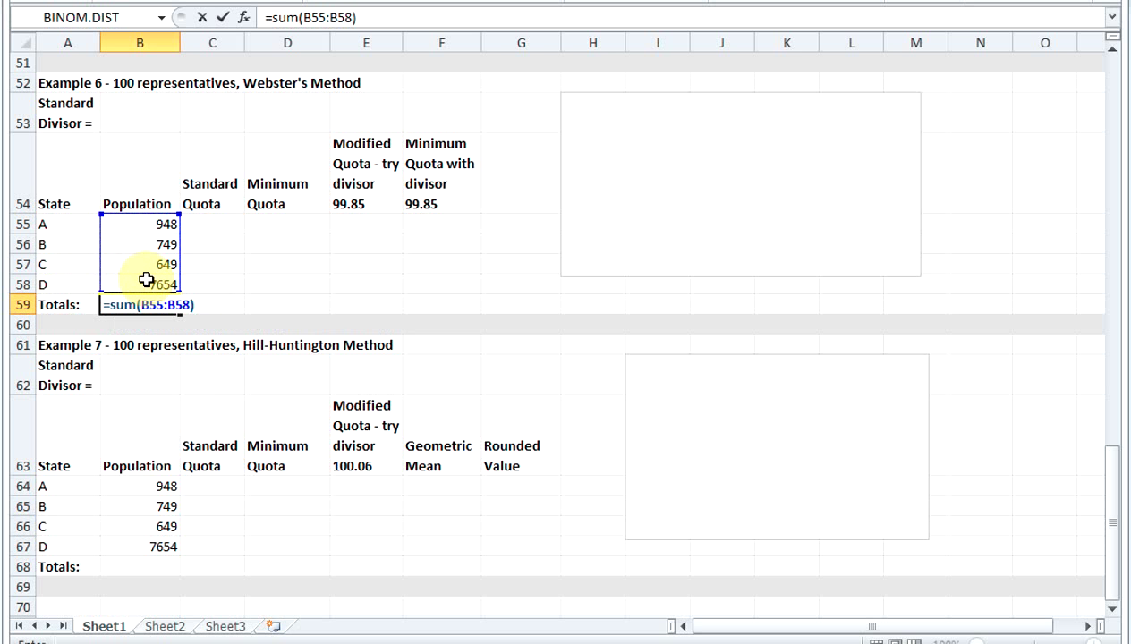
key(Return)
click(122, 103)
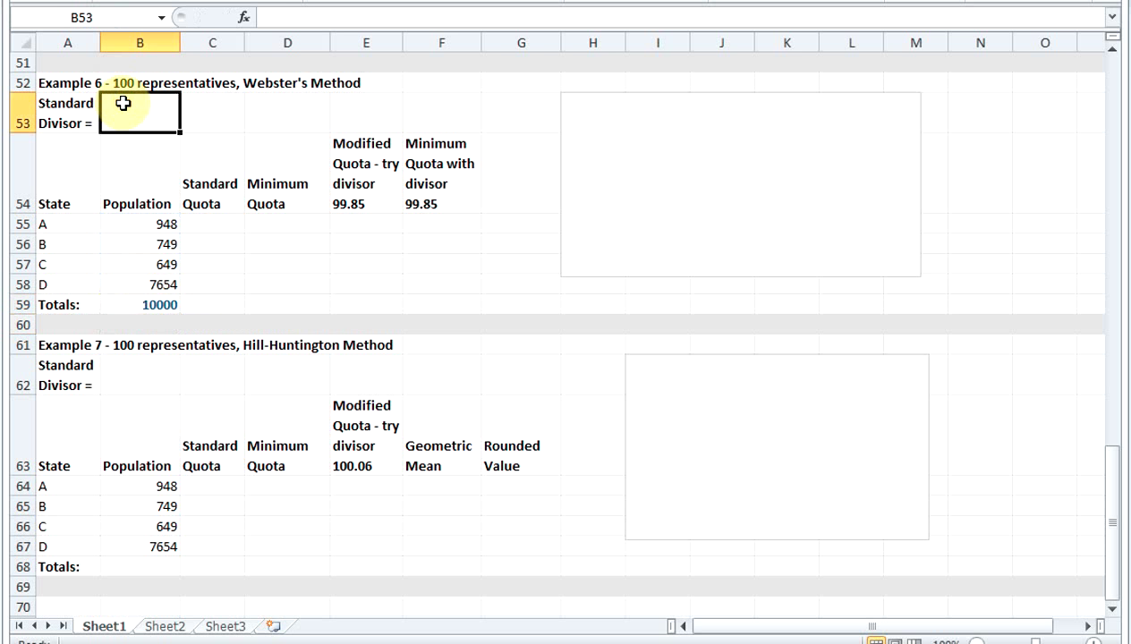
text(=)
click(131, 300)
text(/)
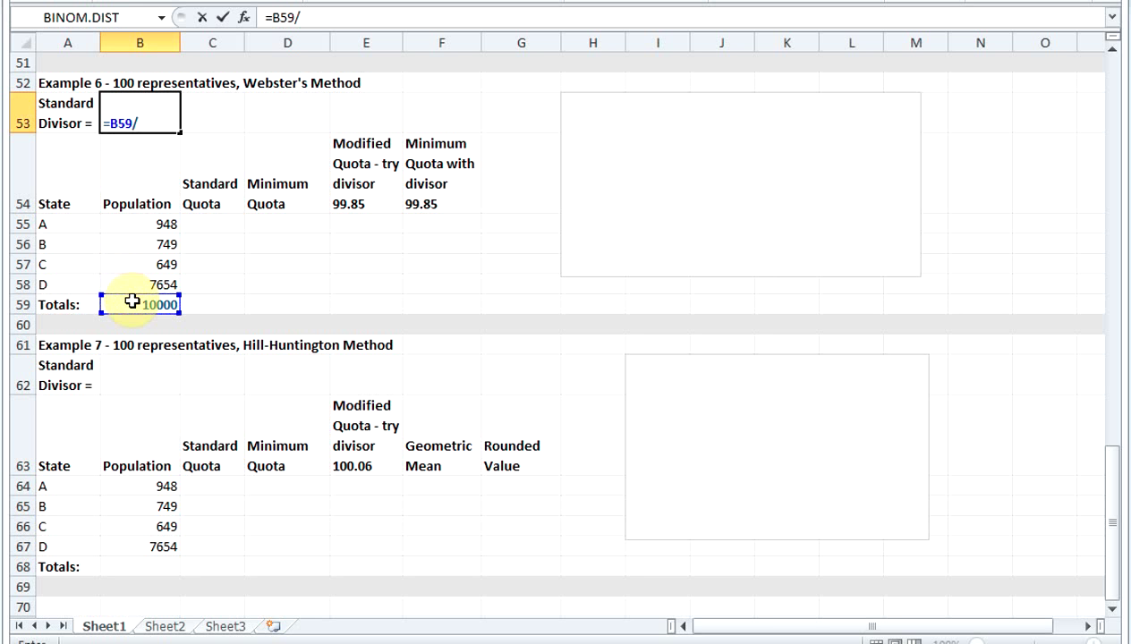
text(100)
key(Return)
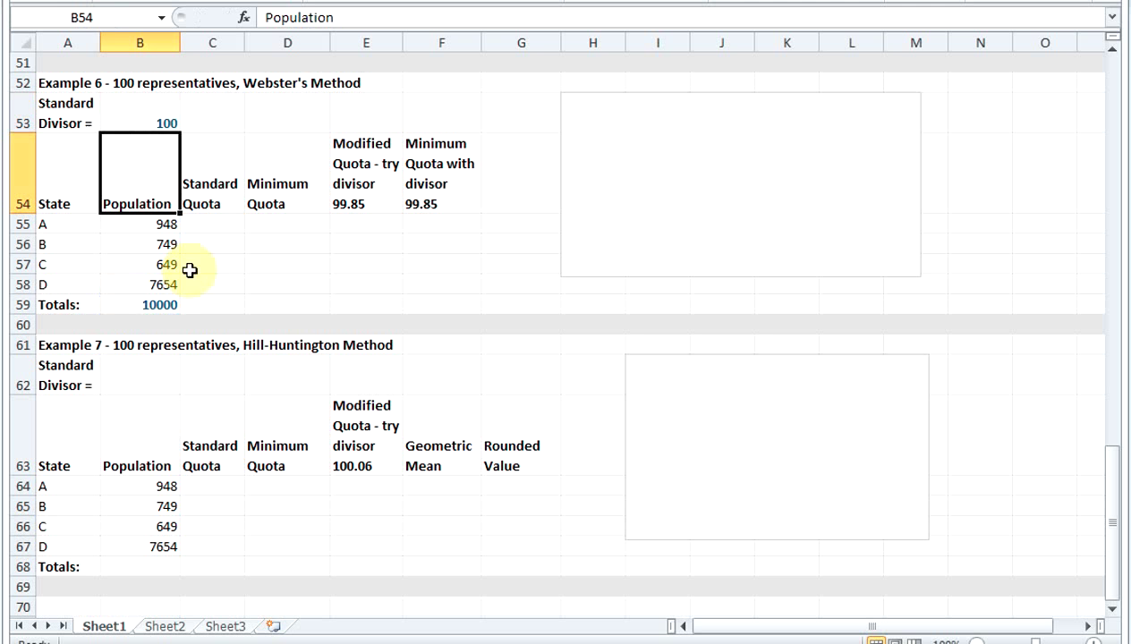
Compute standard quotas with =B55/$B$53 in C55, filled down through C58.
click(217, 226)
text(=)
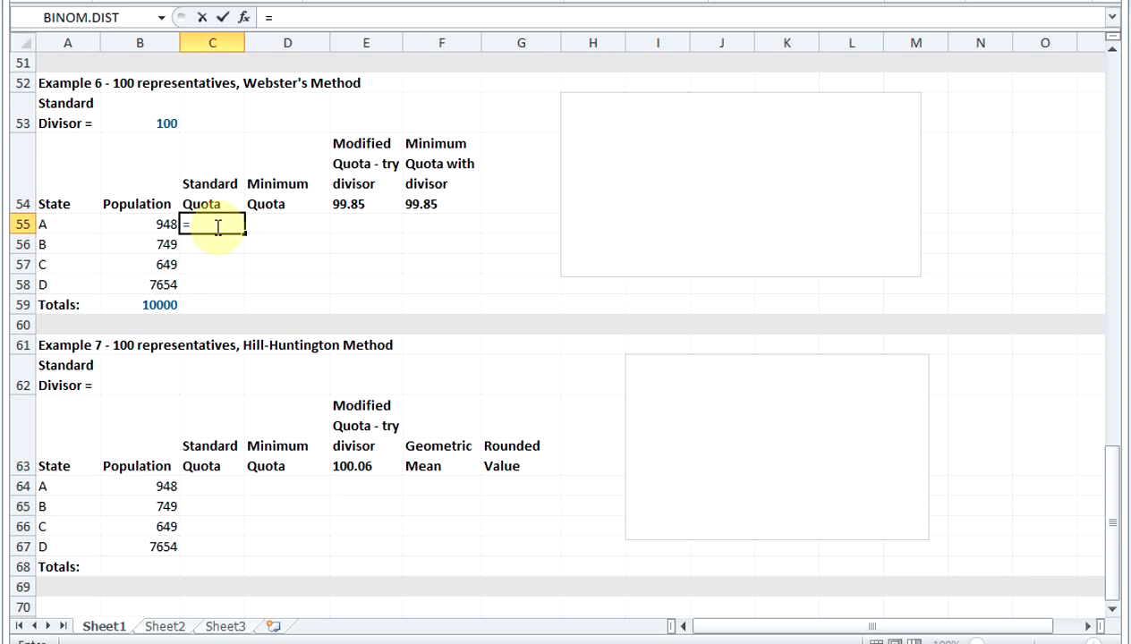
key(Left)
text(/)
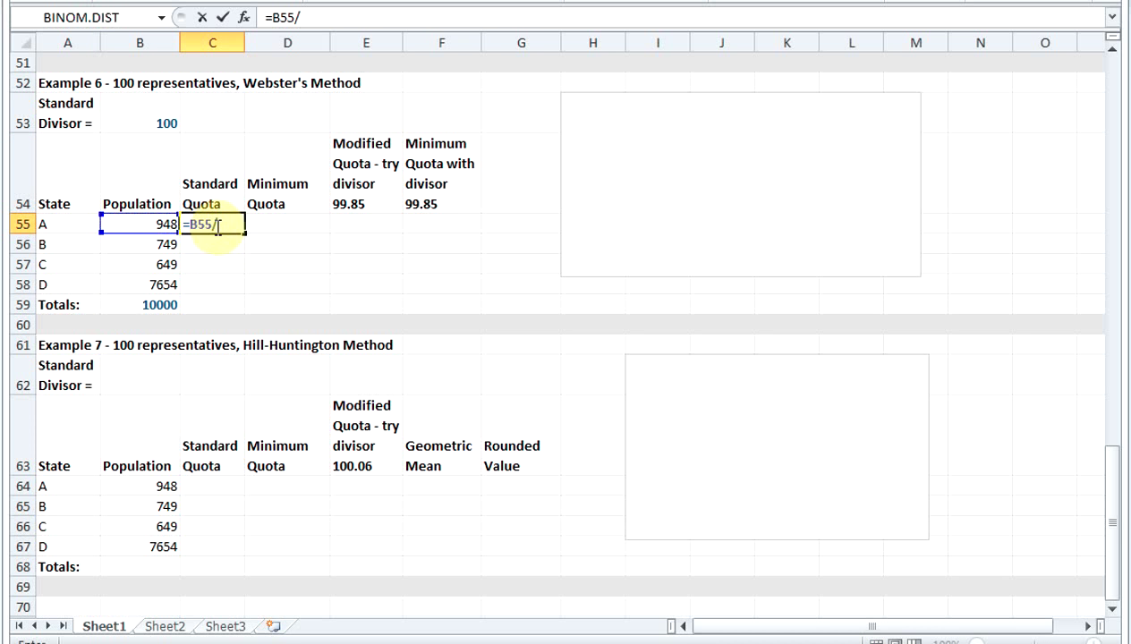
click(146, 124)
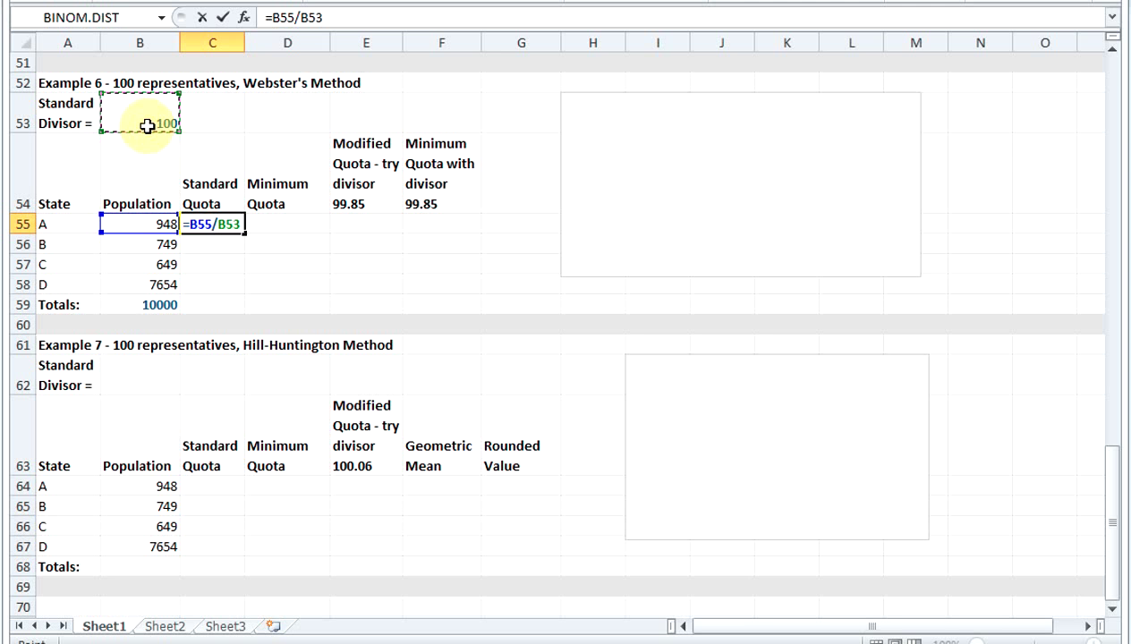
key(F4)
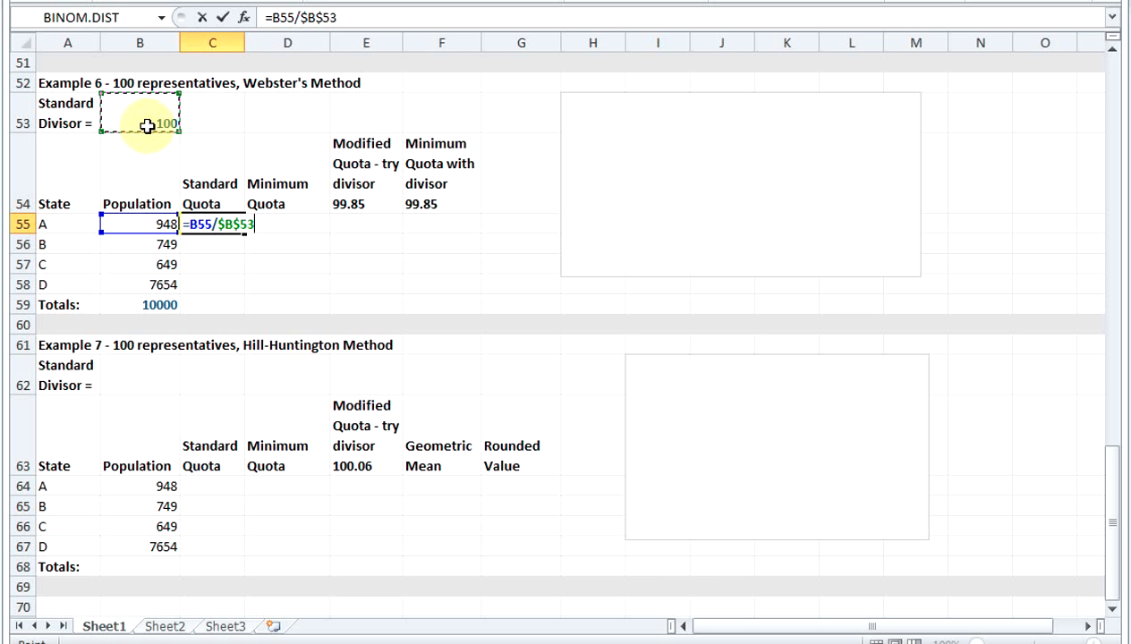
key(Return)
click(216, 224)
drag(244, 234, 244, 291)
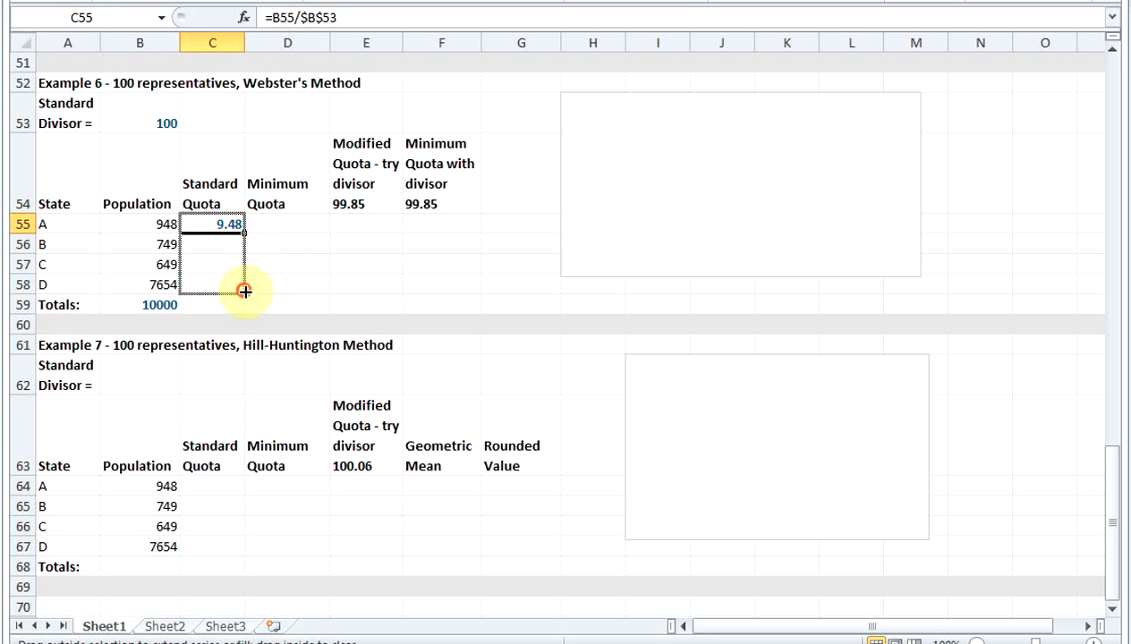
Enter minimum quotas 9, 7, 6, 76 in D55:D58 and sum them in D59.
click(278, 220)
text(9)
key(Return)
text(7)
key(Return)
text(6)
key(Return)
text(76)
key(Return)
text(=sum()
drag(278, 219, 284, 280)
key(Return)
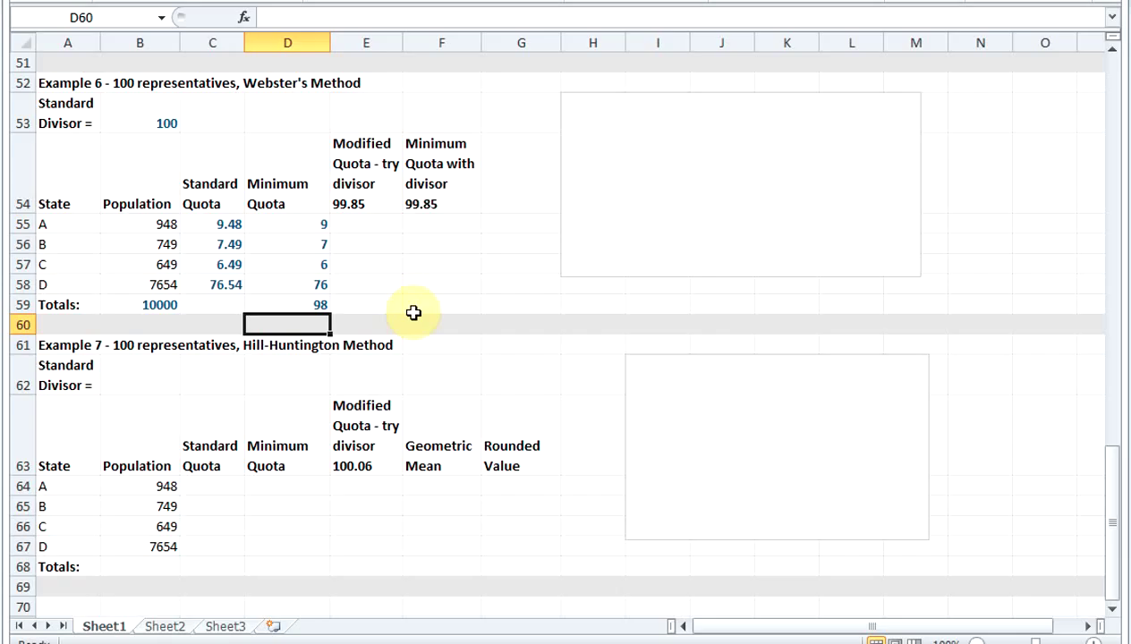
Enter =B55/99.85 in E55 and fill it down to E58 (9.49, 7.50, 6.50, 76.65).
click(353, 225)
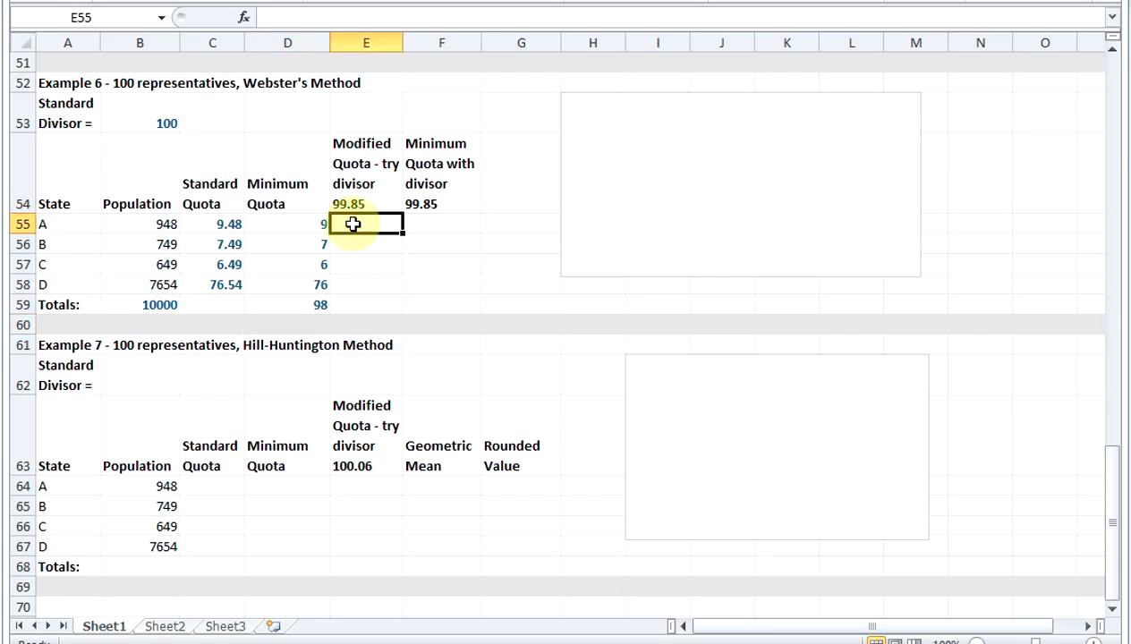
text(=)
click(131, 219)
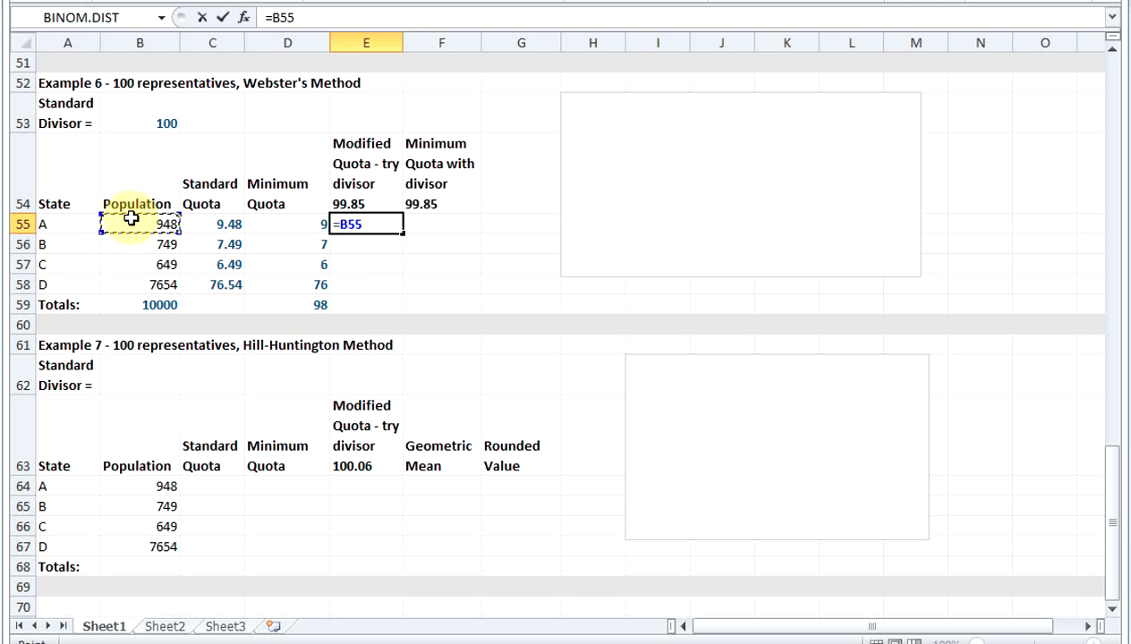
text(99)
key(BackSpace)
key(BackSpace)
text(/99.85)
key(Return)
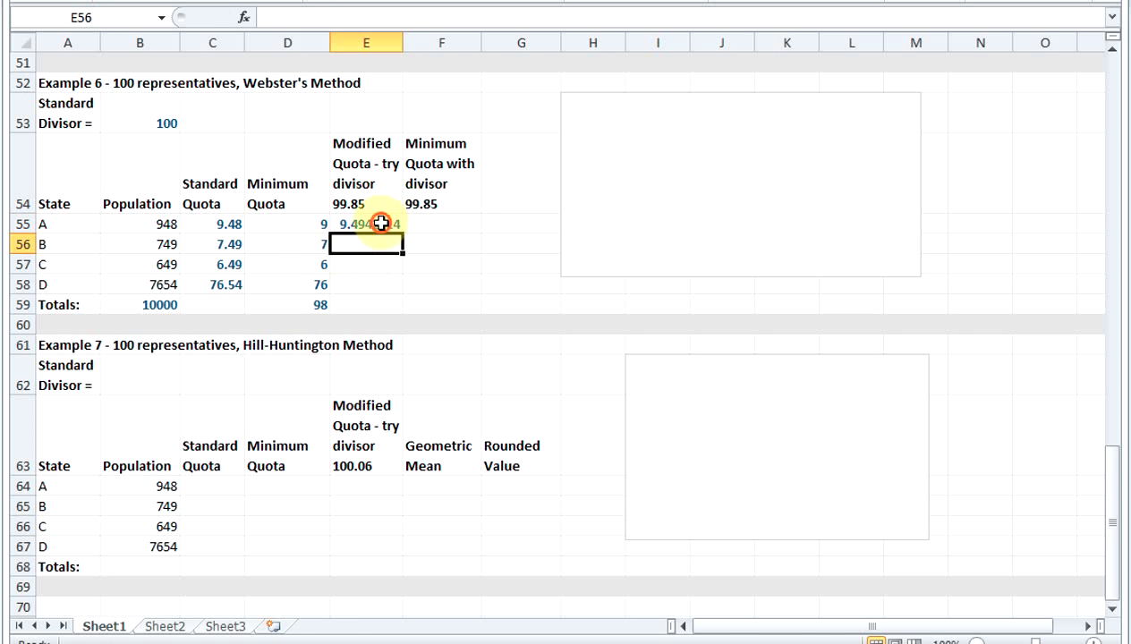
click(378, 223)
drag(401, 233, 399, 288)
click(439, 221)
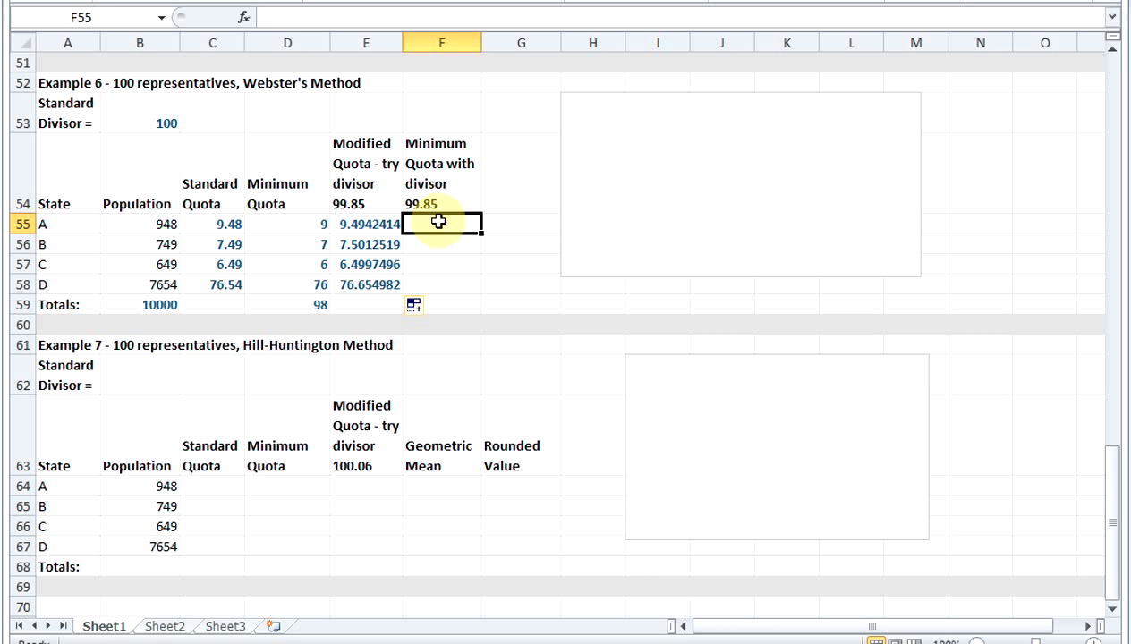
Type seats 9, 8, 6, 77 into F55:F58 and total them with =SUM(F55:F58).
text(9)
key(Return)
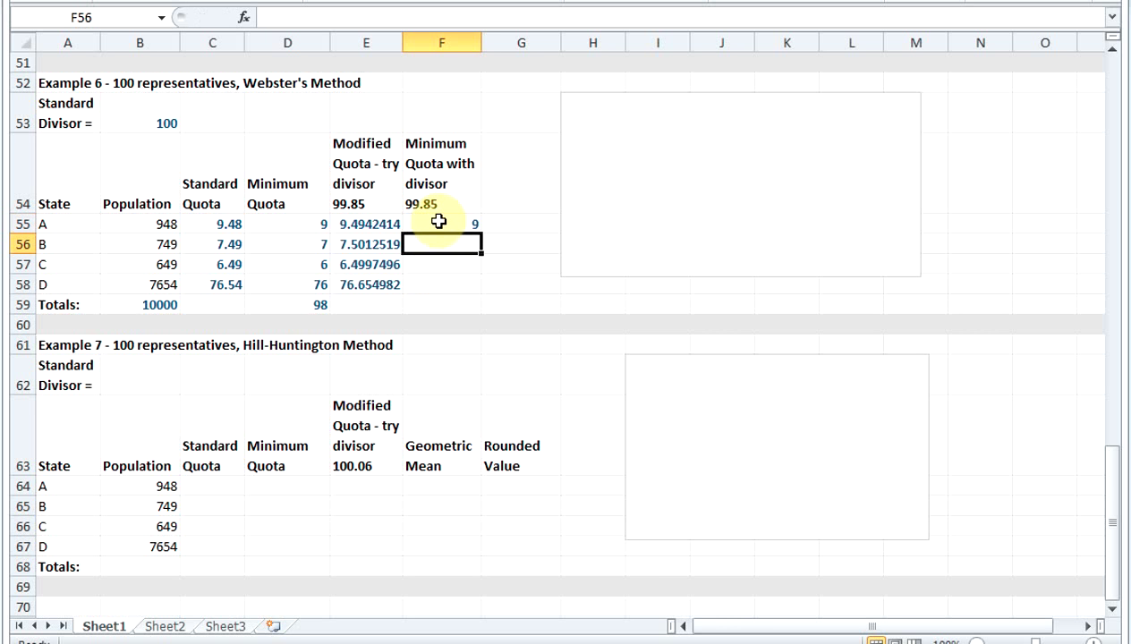
text(8)
key(Return)
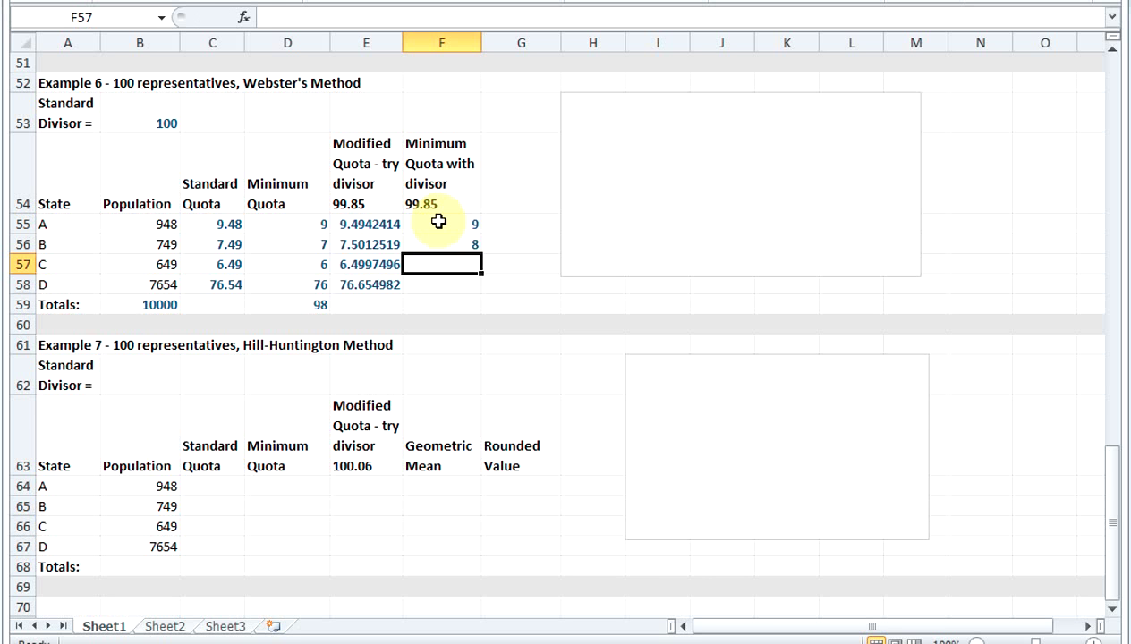
text(6)
key(Return)
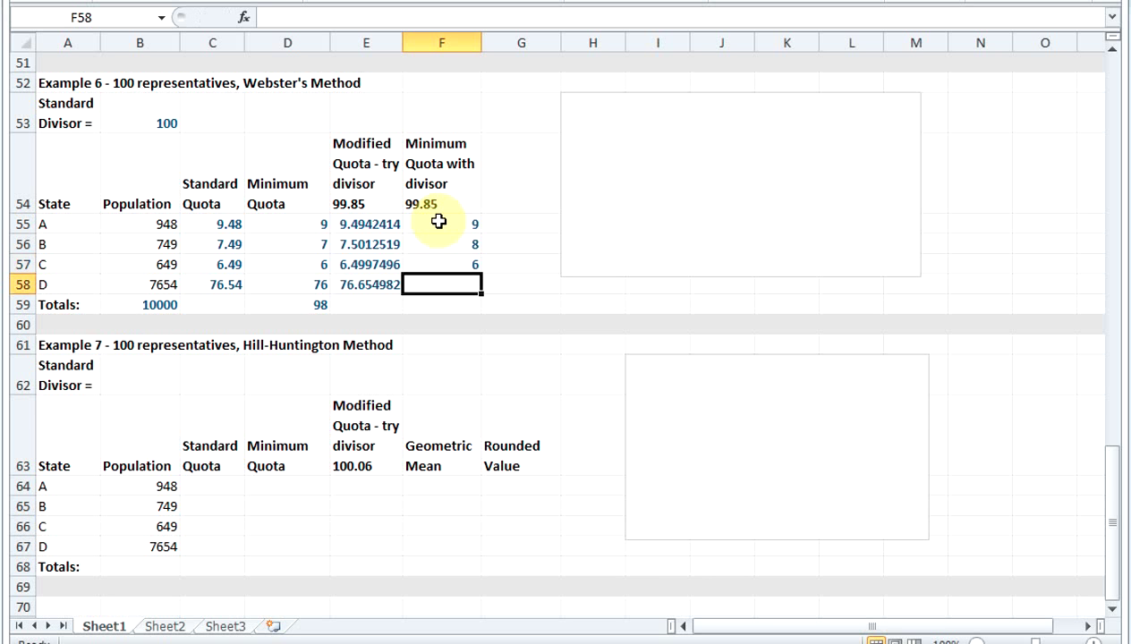
text(77)
key(Return)
text(=sum()
drag(439, 224, 446, 279)
key(Return)
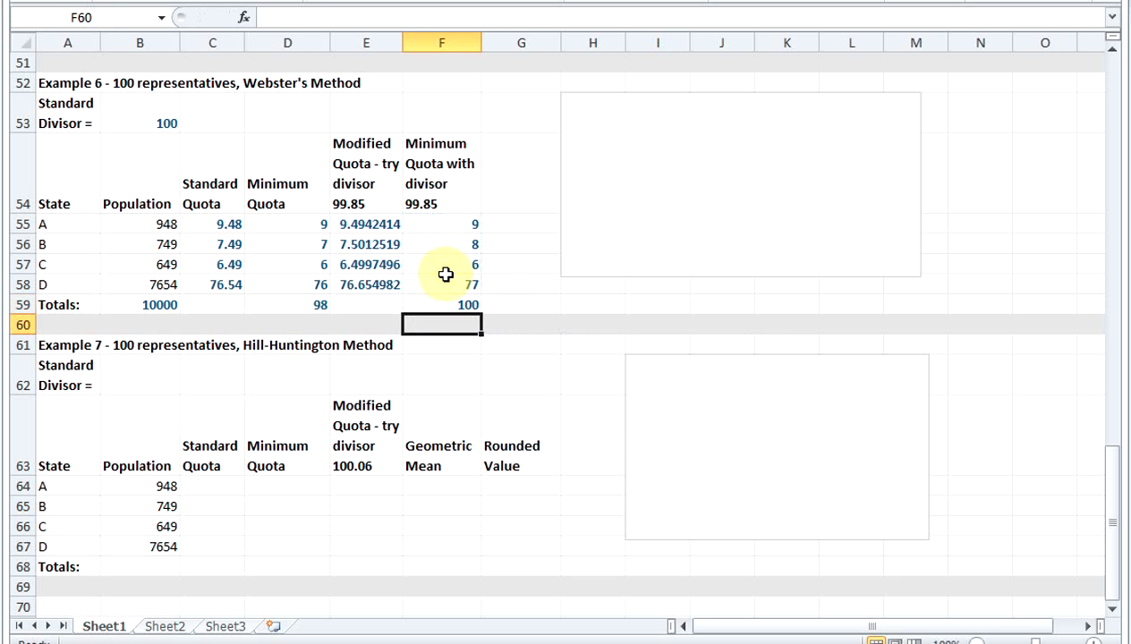
click(771, 162)
Give the Webster's note's text a dark font colour so the 99.85 explanation is readable.
drag(850, 205, 542, 105)
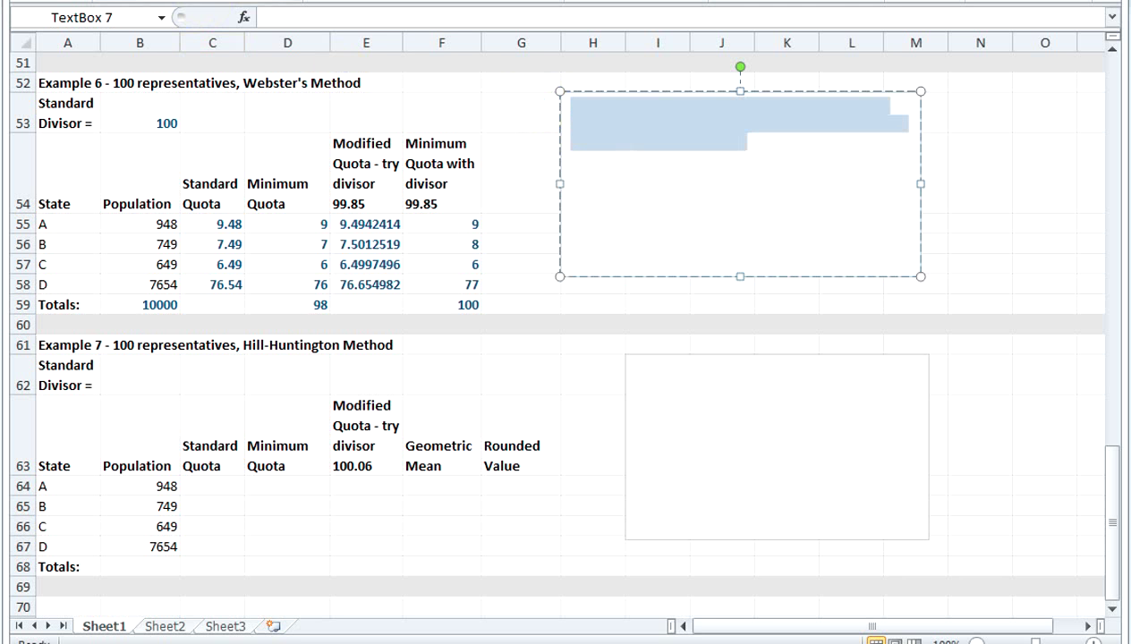
click(296, 22)
click(766, 217)
click(546, 306)
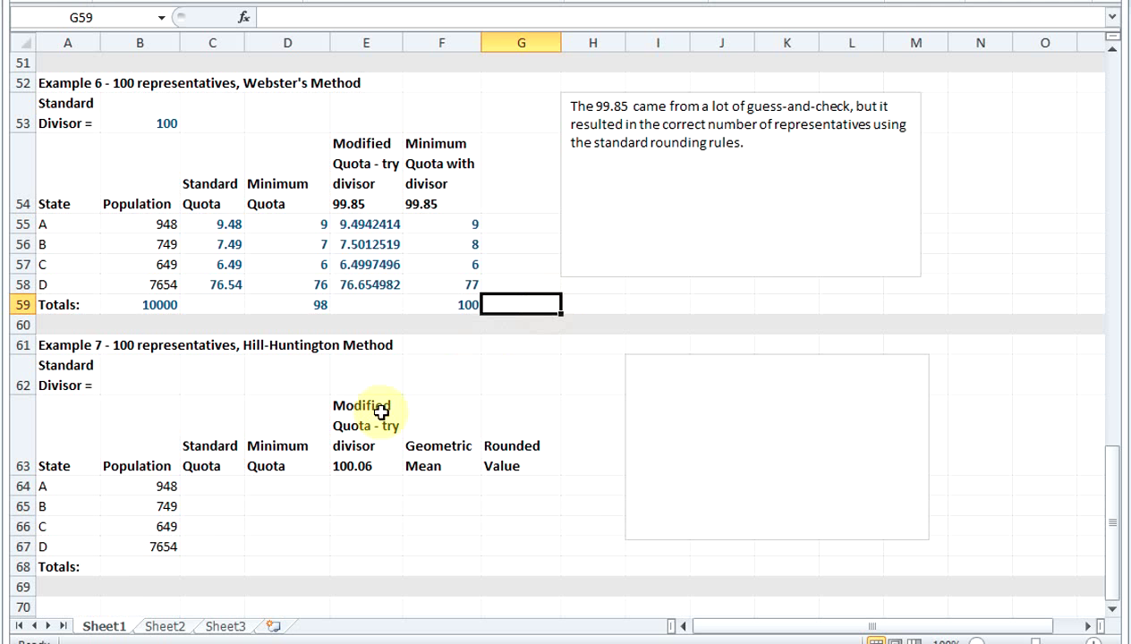
Total the Hill-Huntington populations with =SUM(B64:B67) in B68.
click(128, 569)
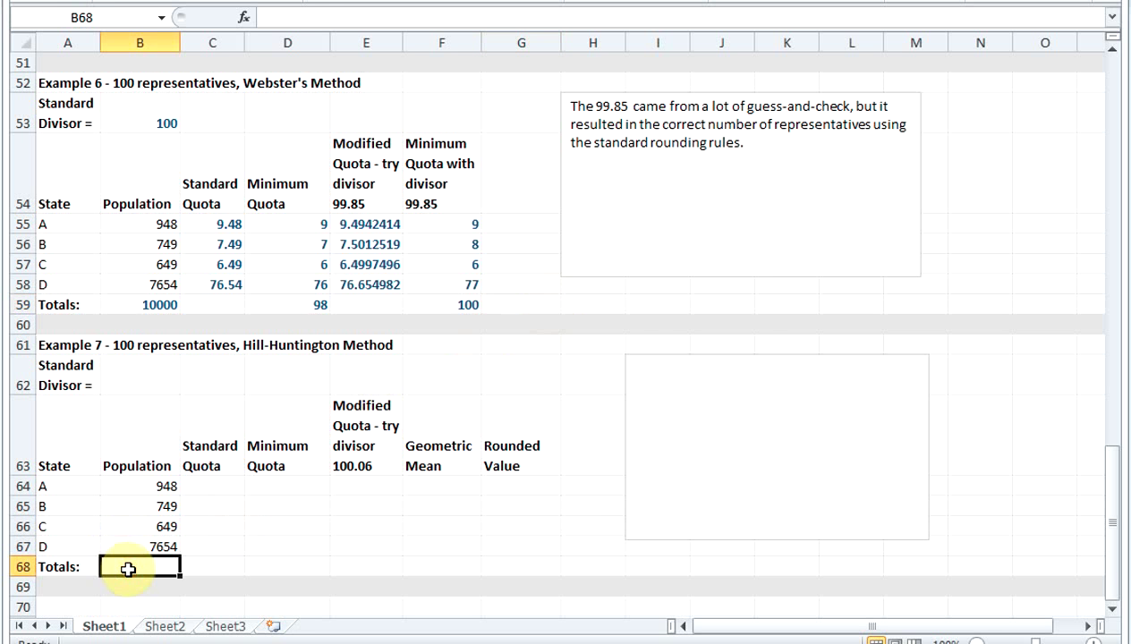
text(=sum()
click(159, 489)
drag(159, 490, 157, 545)
key(Return)
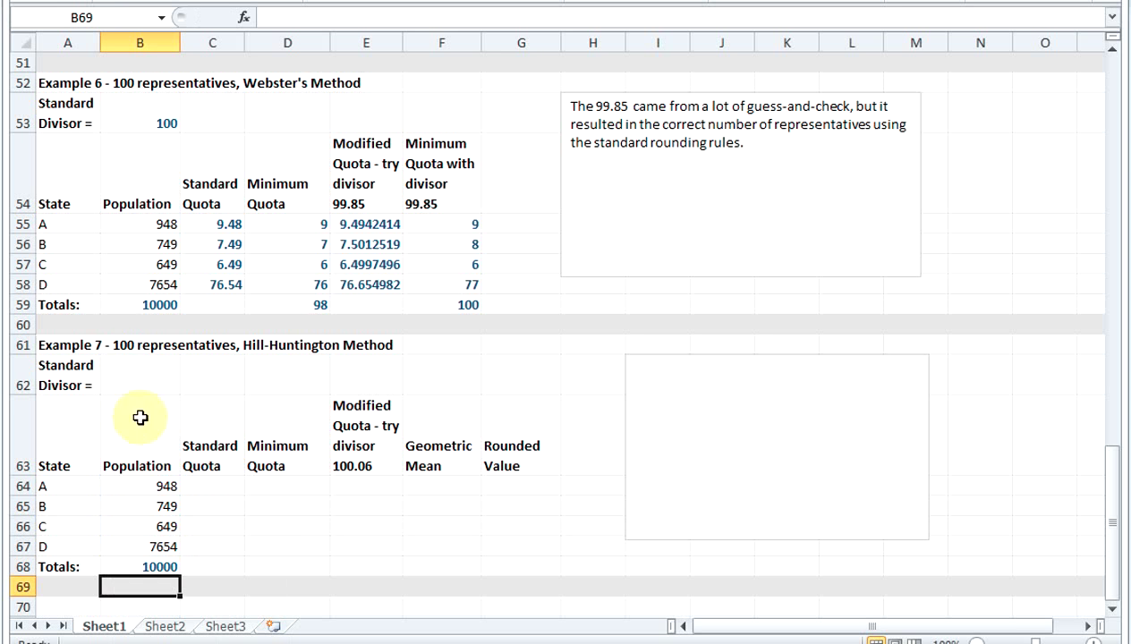
Set the standard divisor in B62 to the B68 total over 100.
click(126, 374)
text(=)
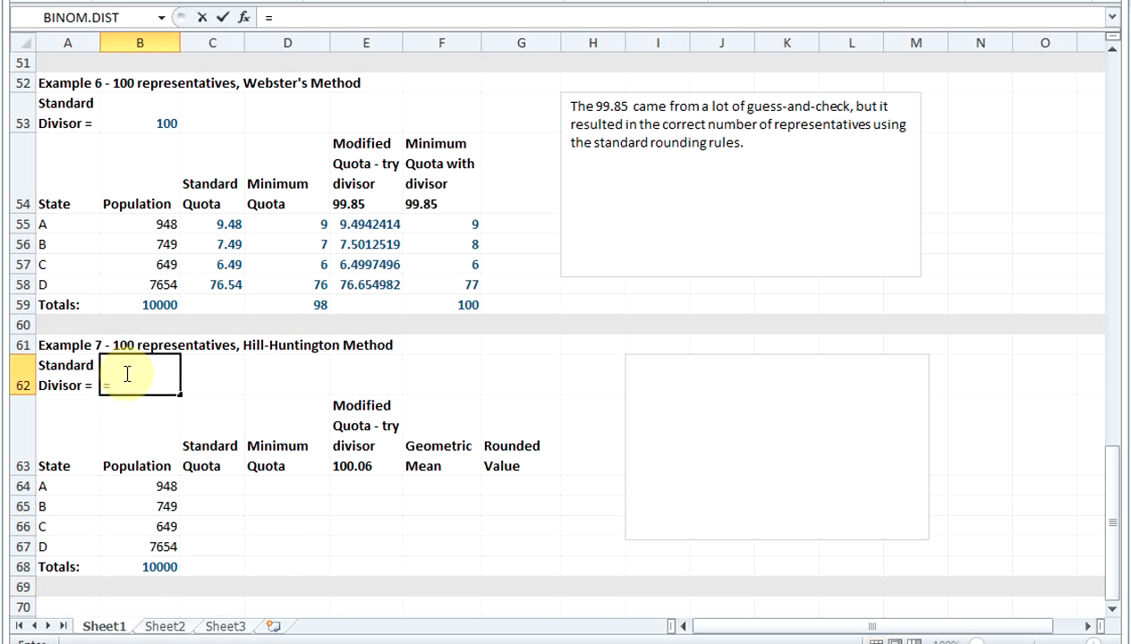
click(135, 566)
text(/100)
key(Return)
Compute standard quotas with =B64/$B$62 in C64, filled down through C67.
click(211, 487)
text(=)
key(Left)
text(/)
click(153, 385)
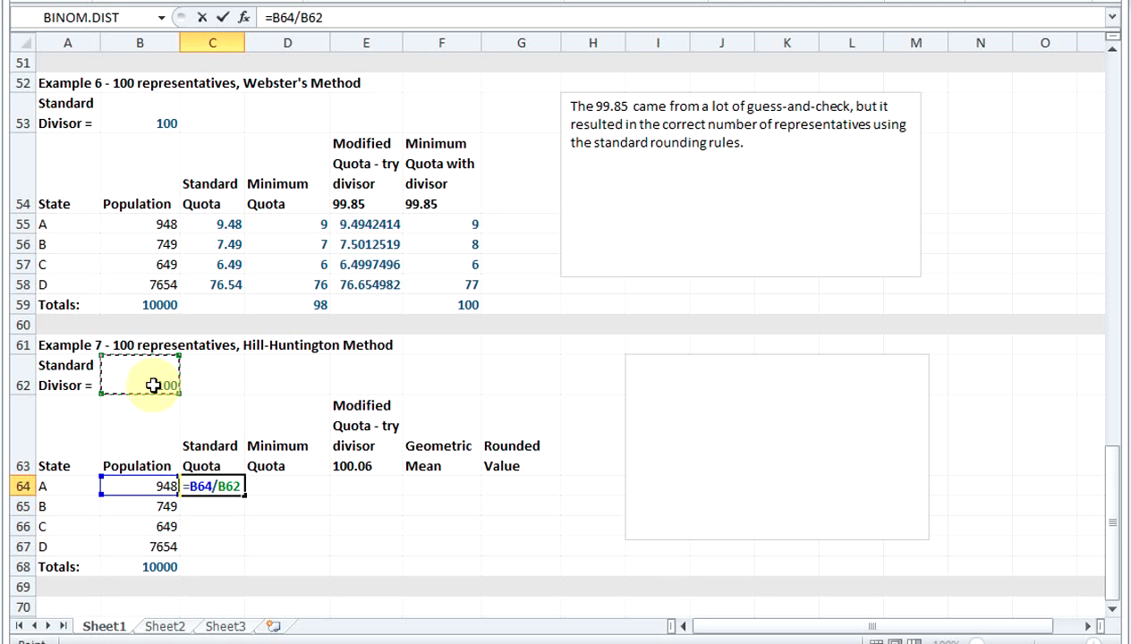
key(F4)
key(Return)
click(220, 483)
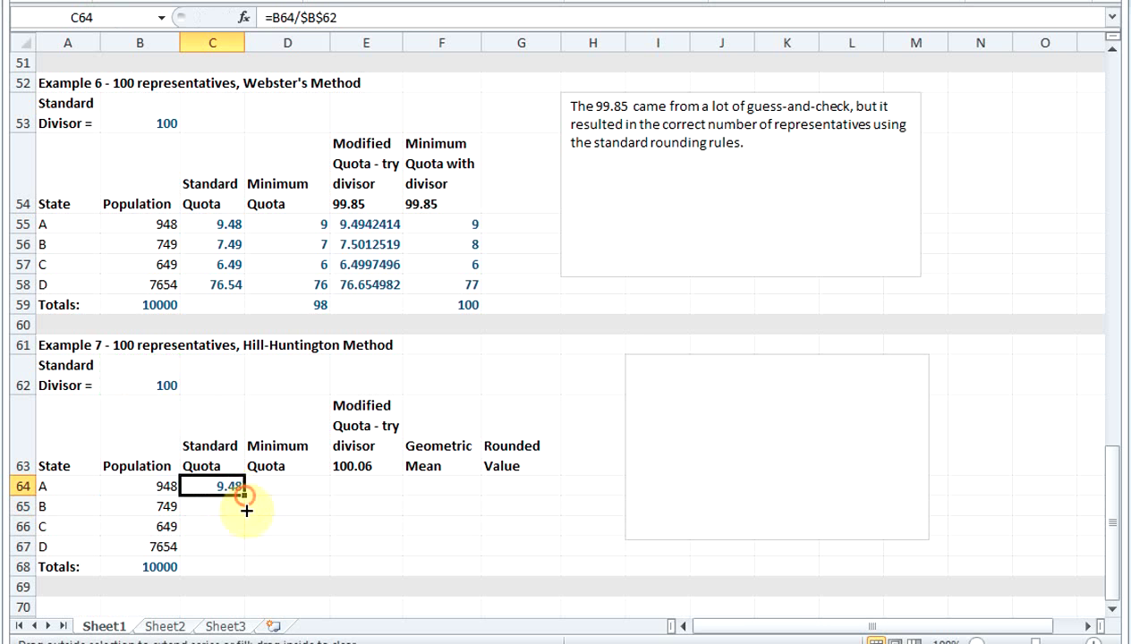
drag(244, 495, 243, 547)
Enter minimum quotas 9, 7, 6, 76 in D64:D67 and sum them to 98 in D68.
click(273, 485)
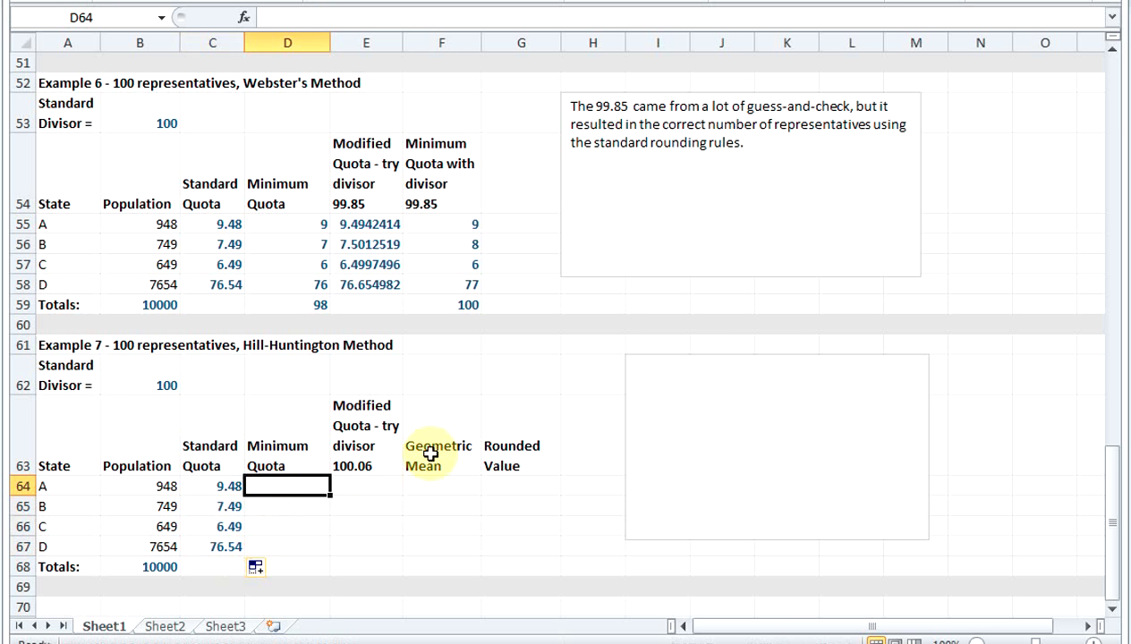
text(9)
key(Return)
text(7)
key(Return)
text(6)
key(Return)
text(76)
key(Return)
text(=sum()
drag(304, 486, 312, 537)
key(Return)
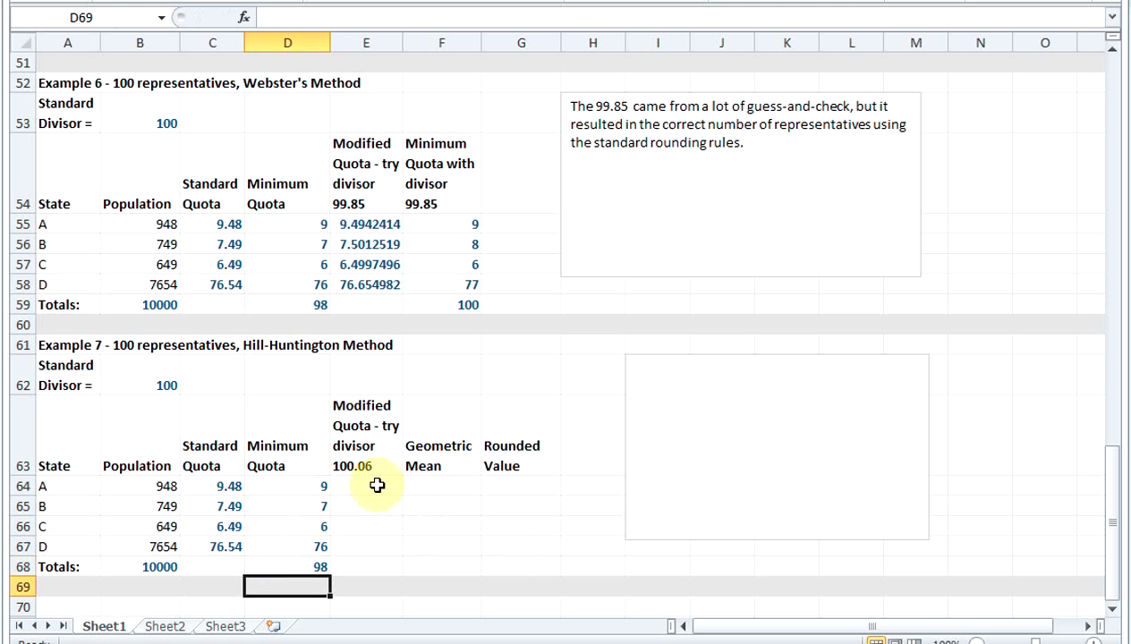
click(375, 485)
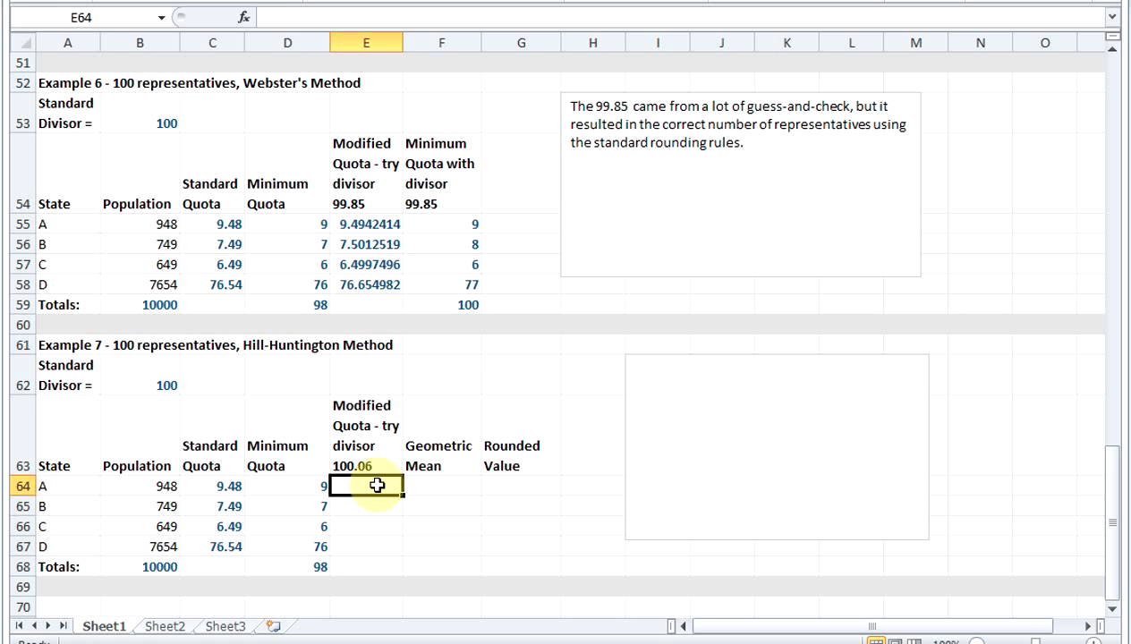
Enter =B64/100.06 in E64 and fill down to E67 (9.47, 7.49, 6.49, 76.49).
text(=)
click(142, 488)
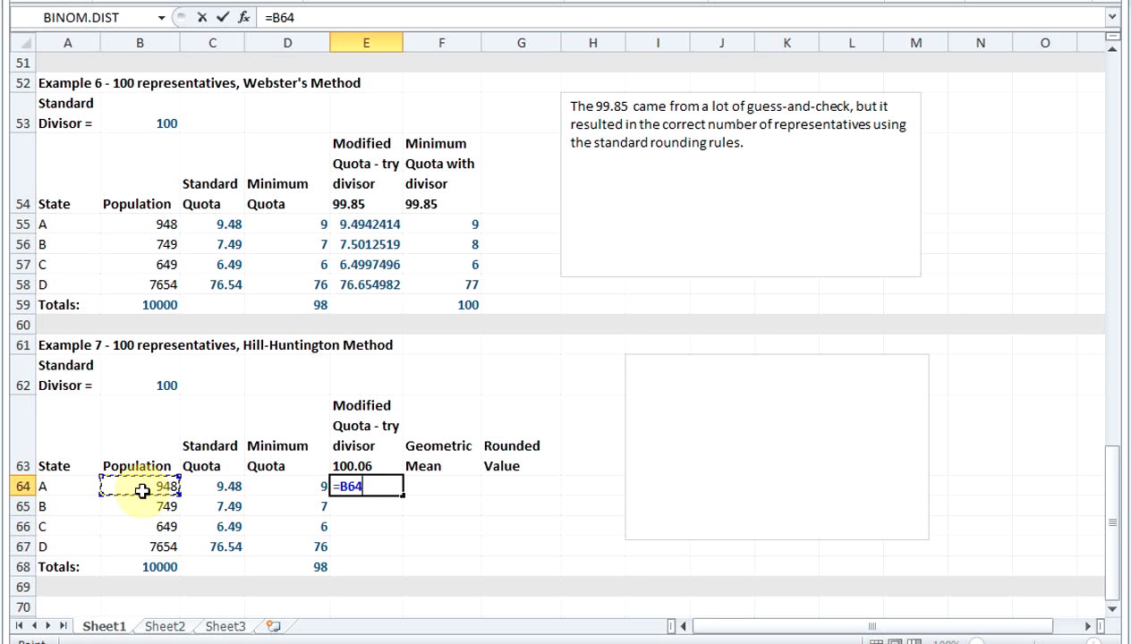
text(/100.06)
key(Return)
click(377, 486)
drag(402, 494, 399, 550)
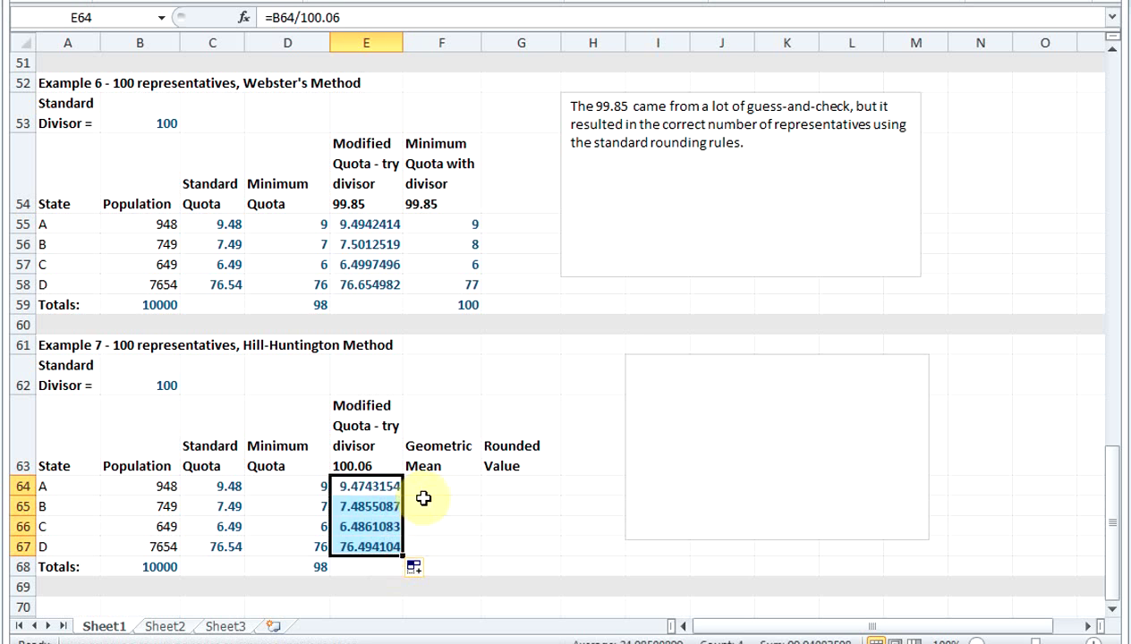
click(426, 493)
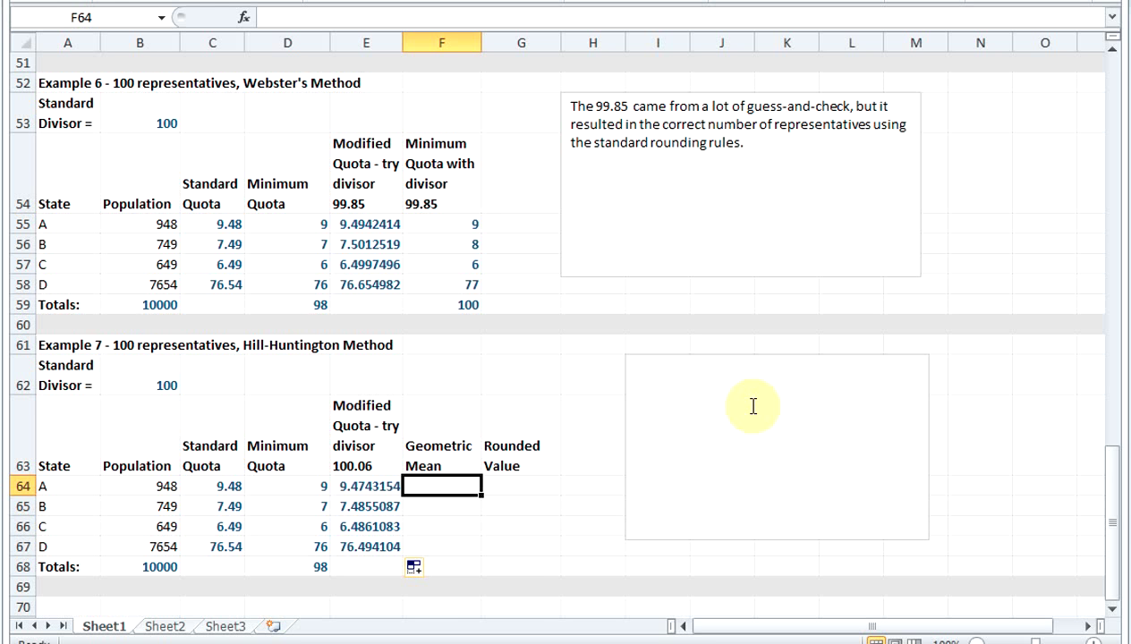
Enter =SQRT(9*10), =SQRT(7*8), =SQRT(6*7) and =SQRT(76*77) into F64:F67.
text(=sqrt()
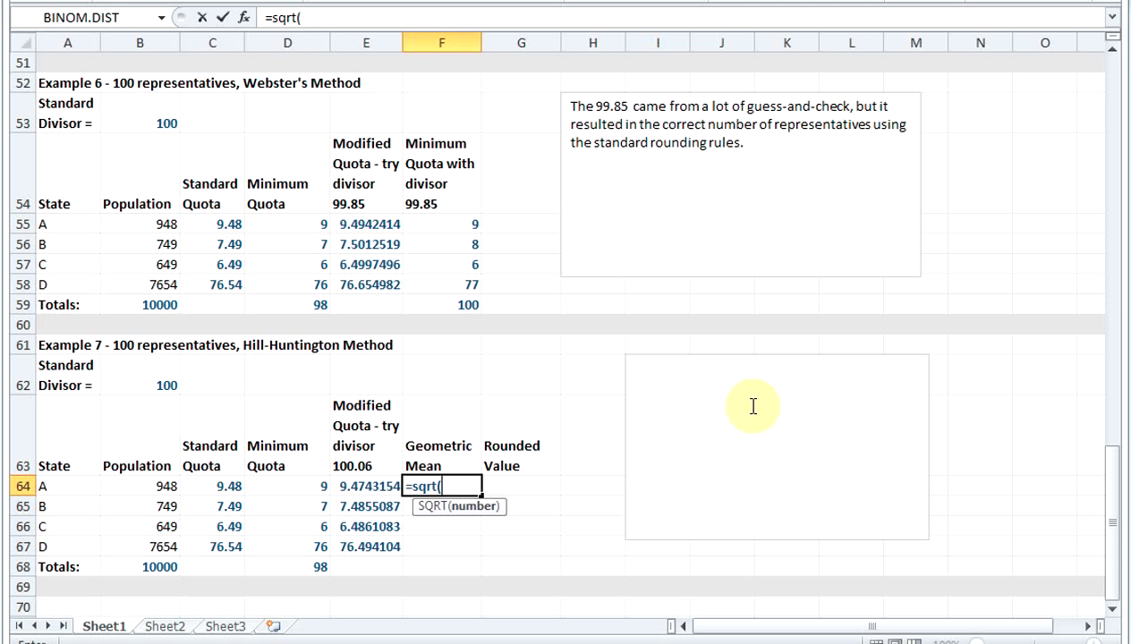
text(9*10))
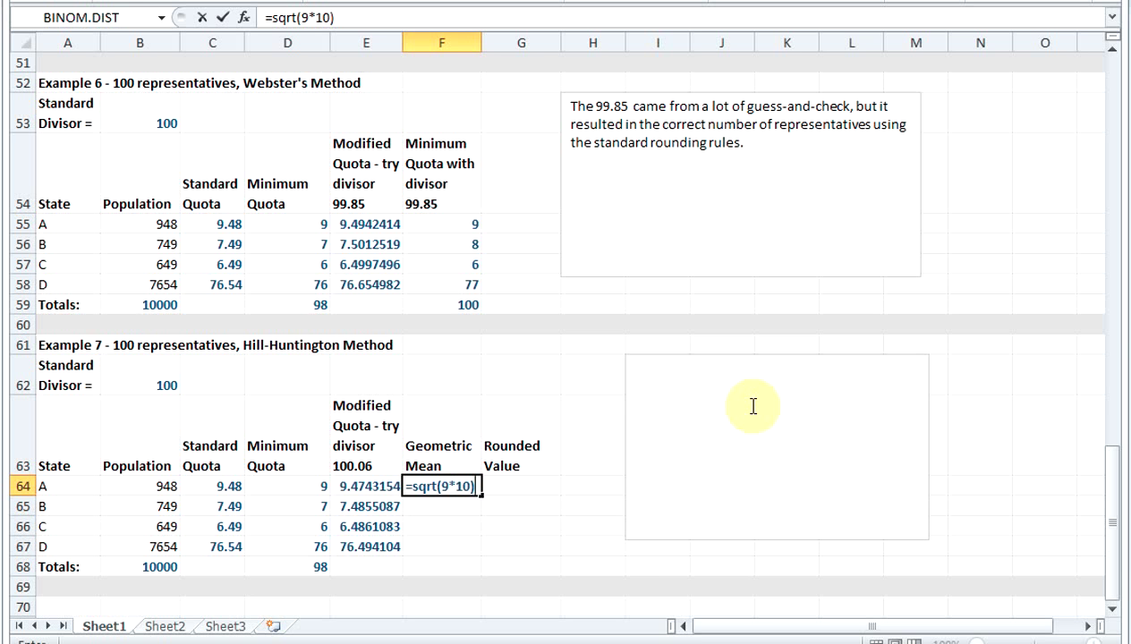
key(Return)
text(=)
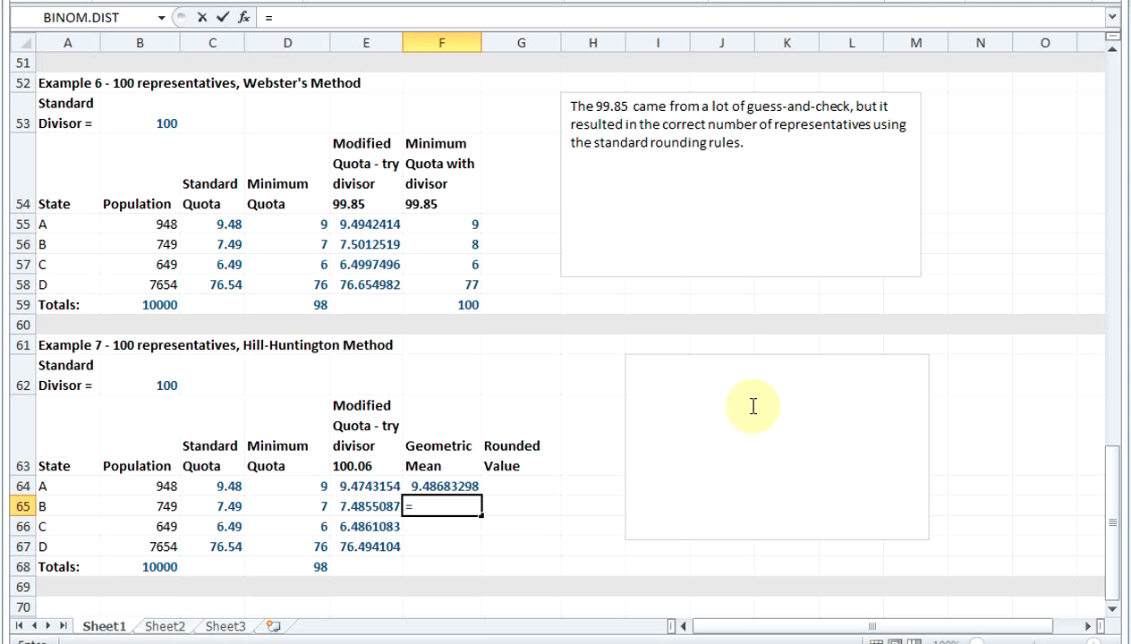
text(sqrt()
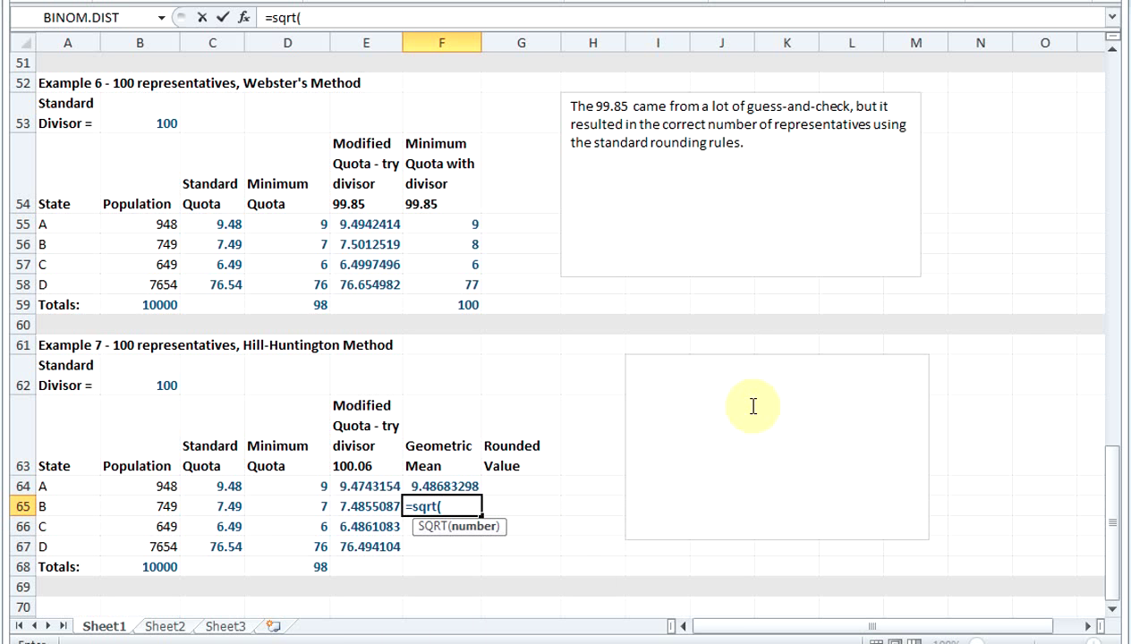
text(7*8))
key(Return)
text(=sqrt()
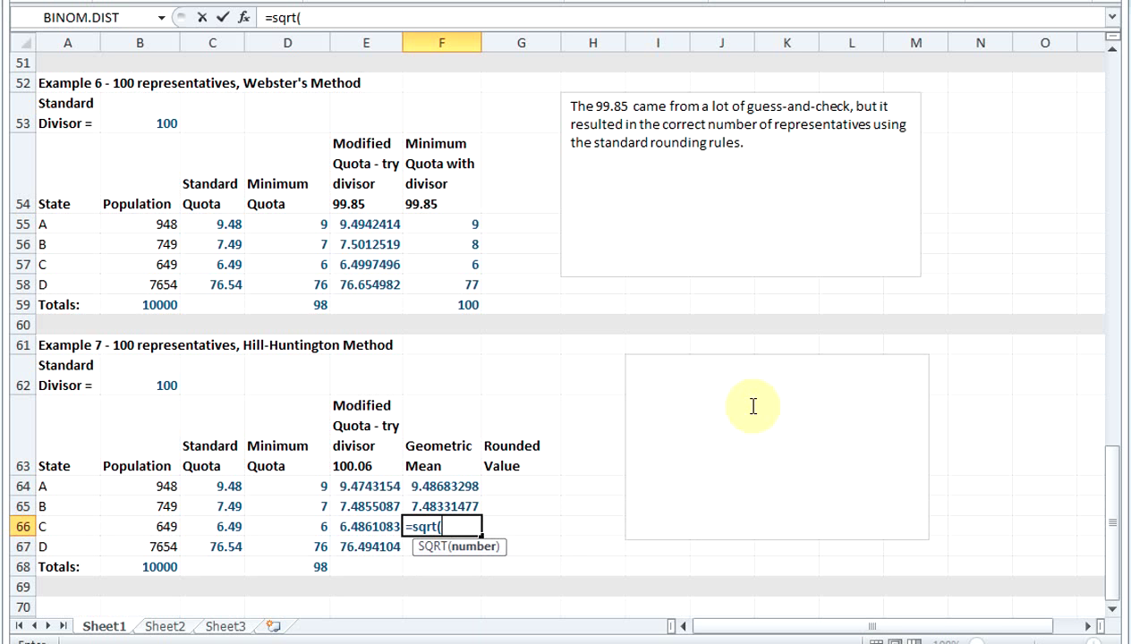
text(6*7))
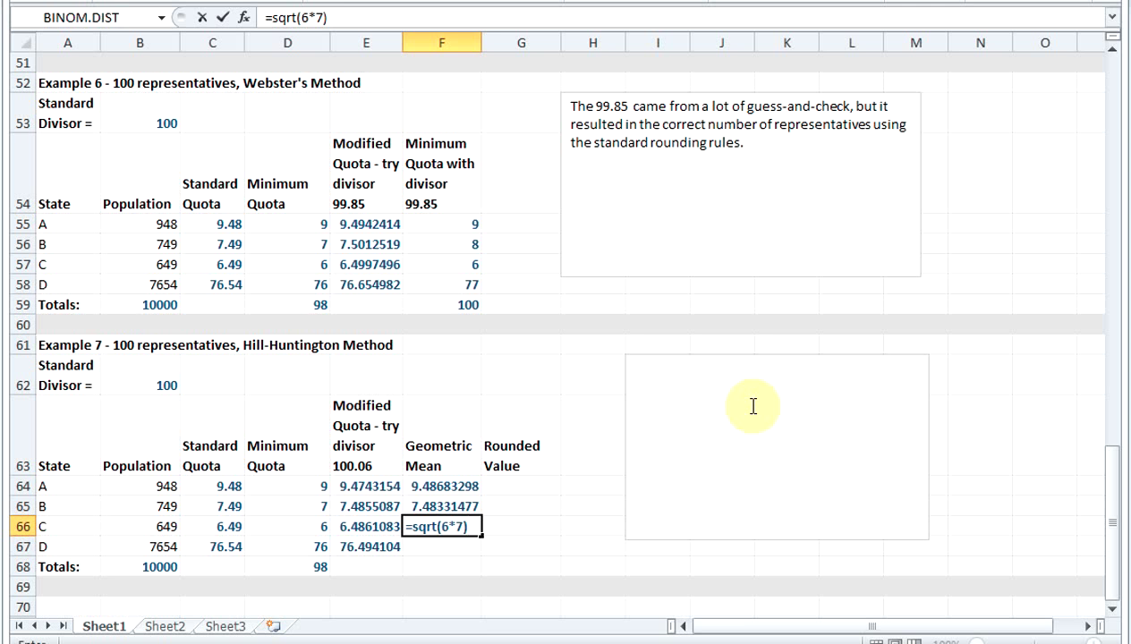
key(Return)
text(=sqrt(76*77))
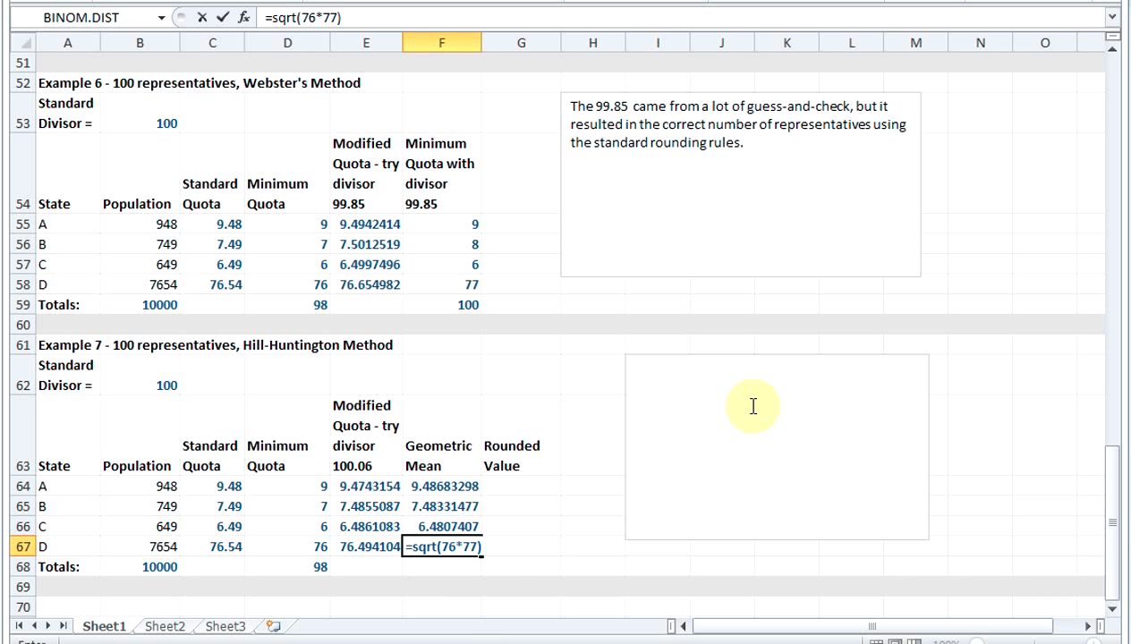
key(Return)
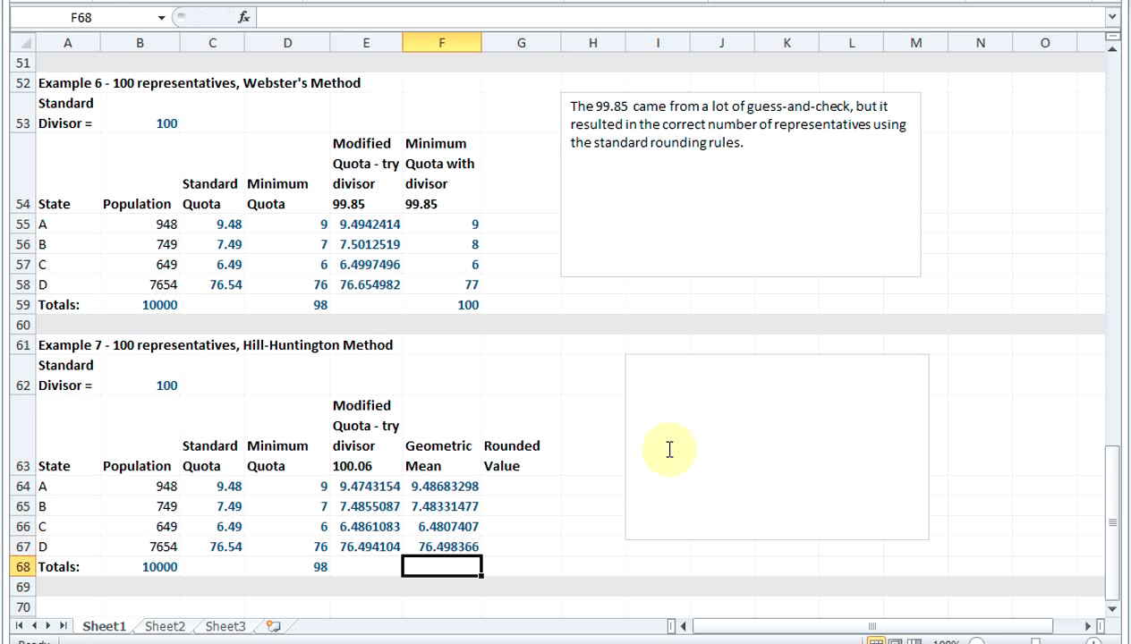
Type rounded values 9, 8, 7, 76 into G64:G67 and total them with =SUM(G64:G67).
click(524, 485)
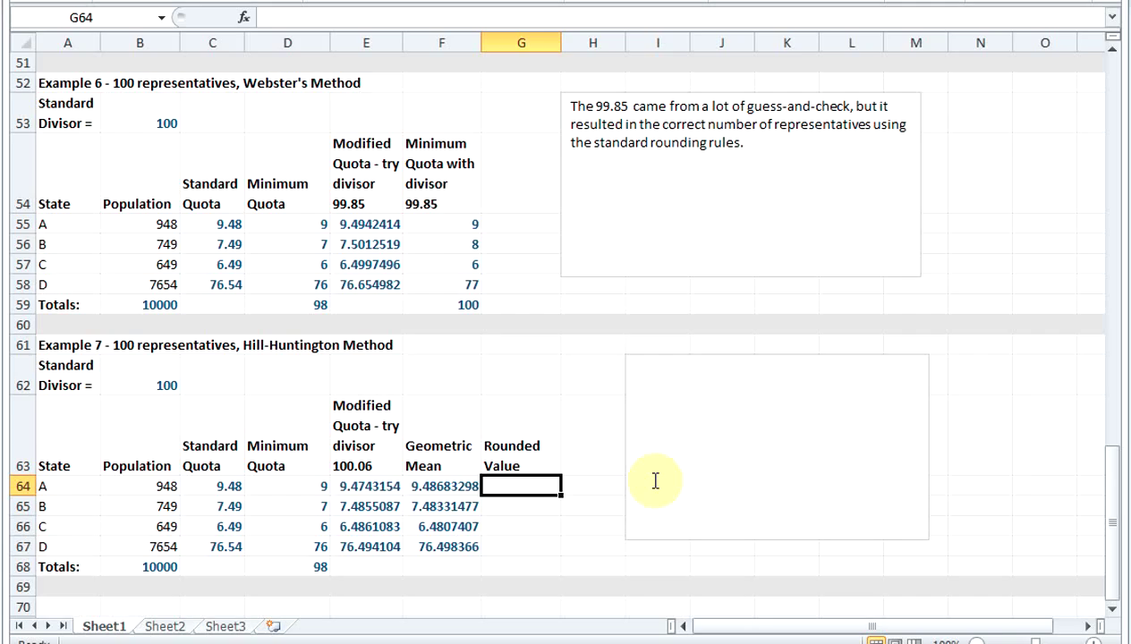
text(9)
key(Return)
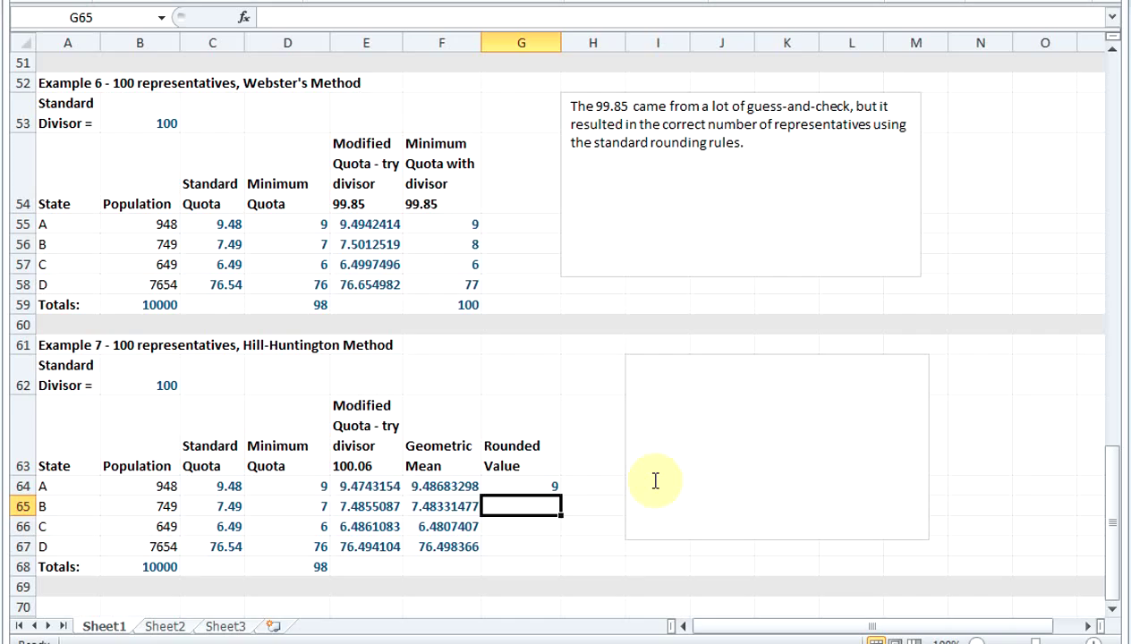
text(8)
key(Return)
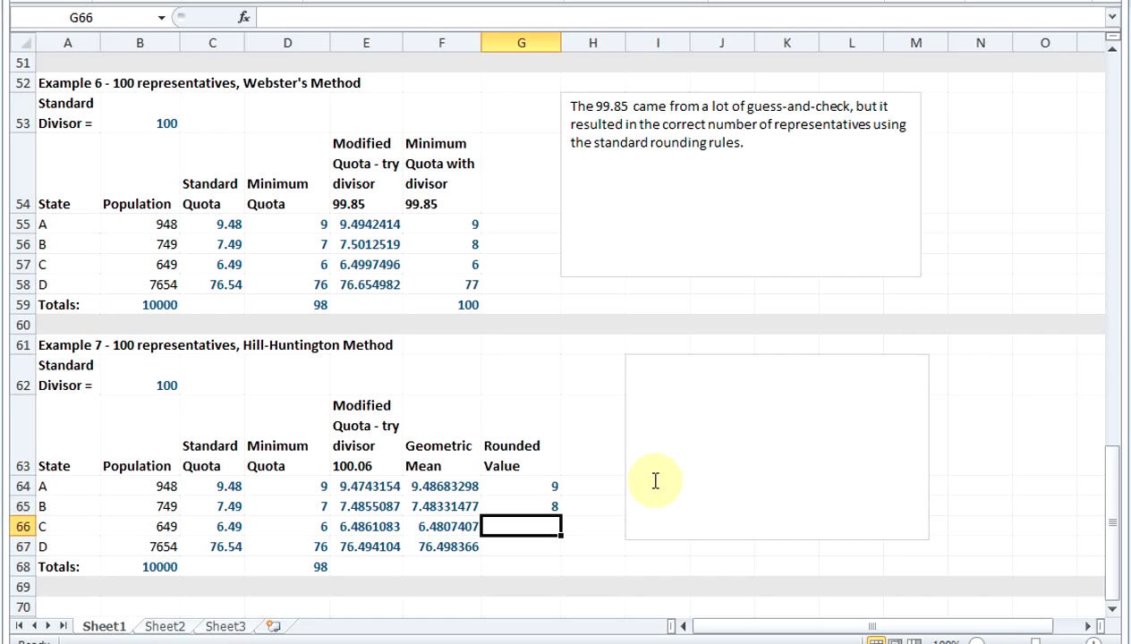
text(7)
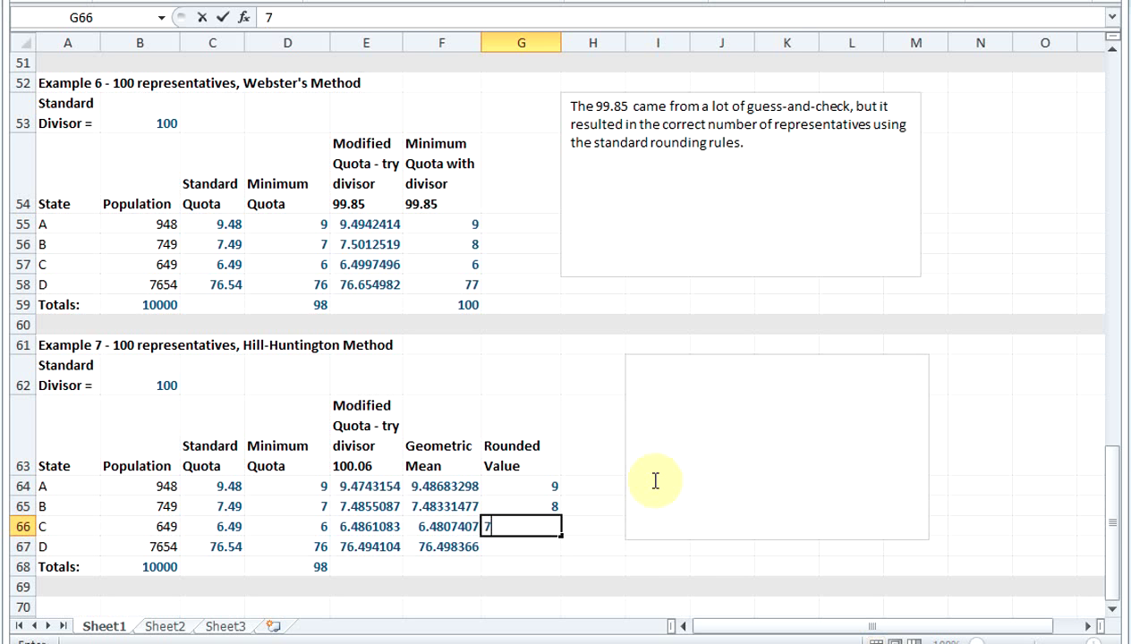
key(Return)
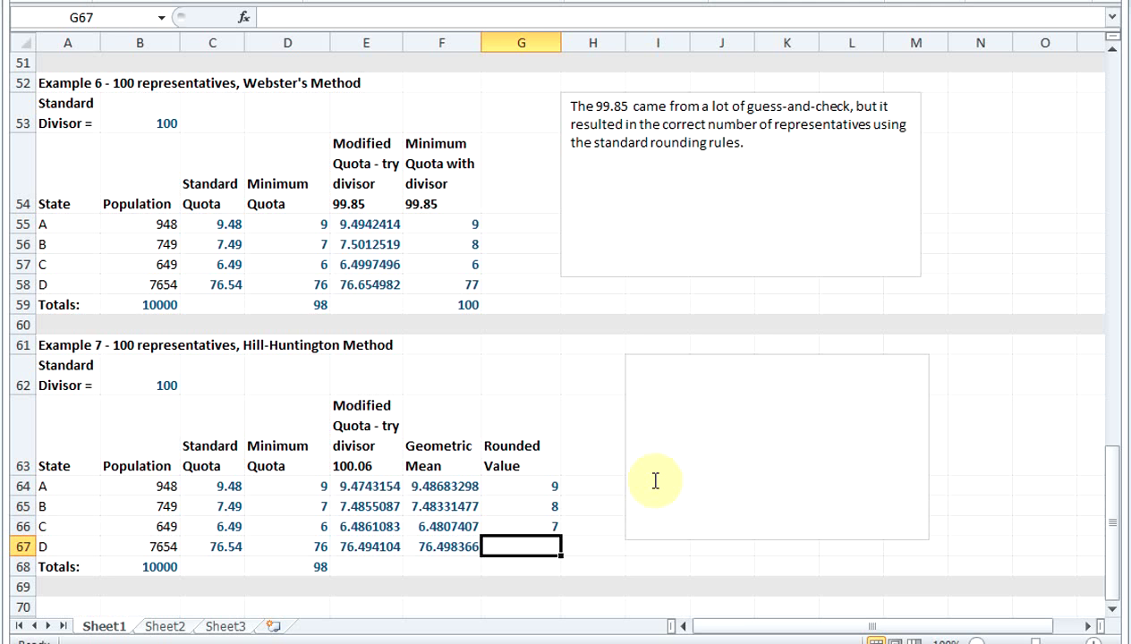
text(76)
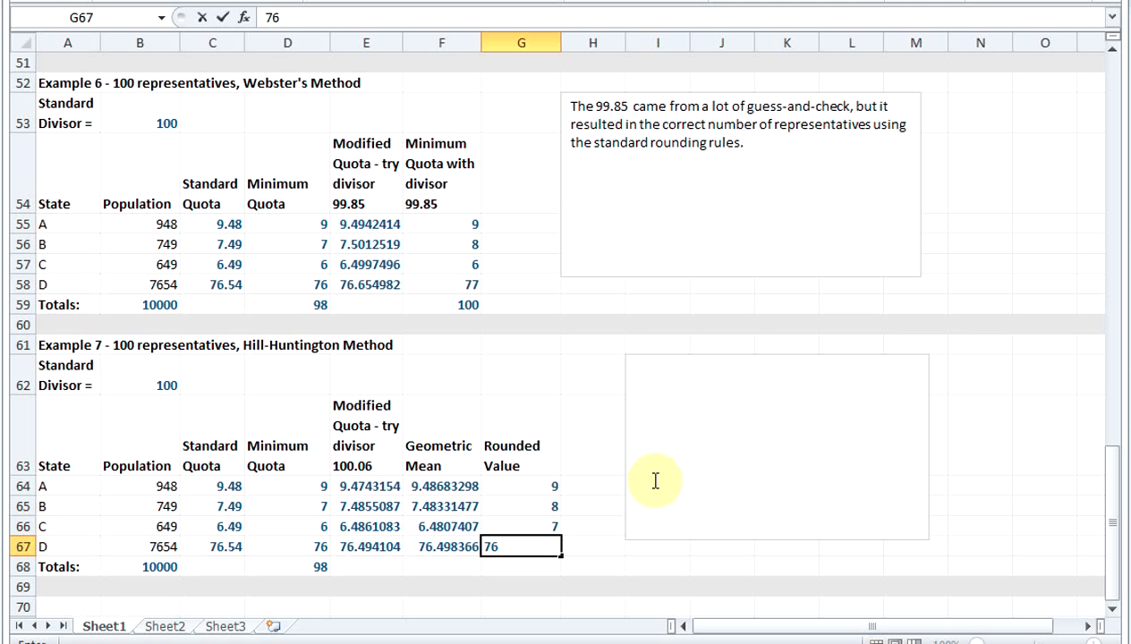
key(Return)
text(=sum()
drag(528, 485, 540, 543)
key(Return)
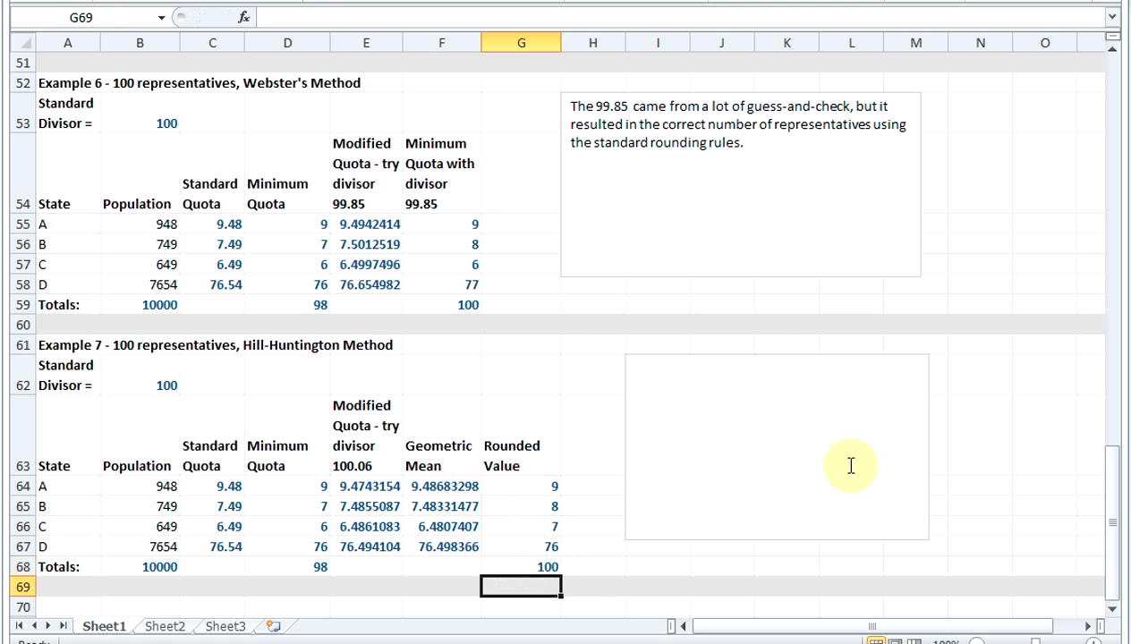
Fill the Example 7 note: 100.06 came from guess-and-check, with modified quotas compared to geometric means.
click(854, 463)
drag(854, 463, 563, 353)
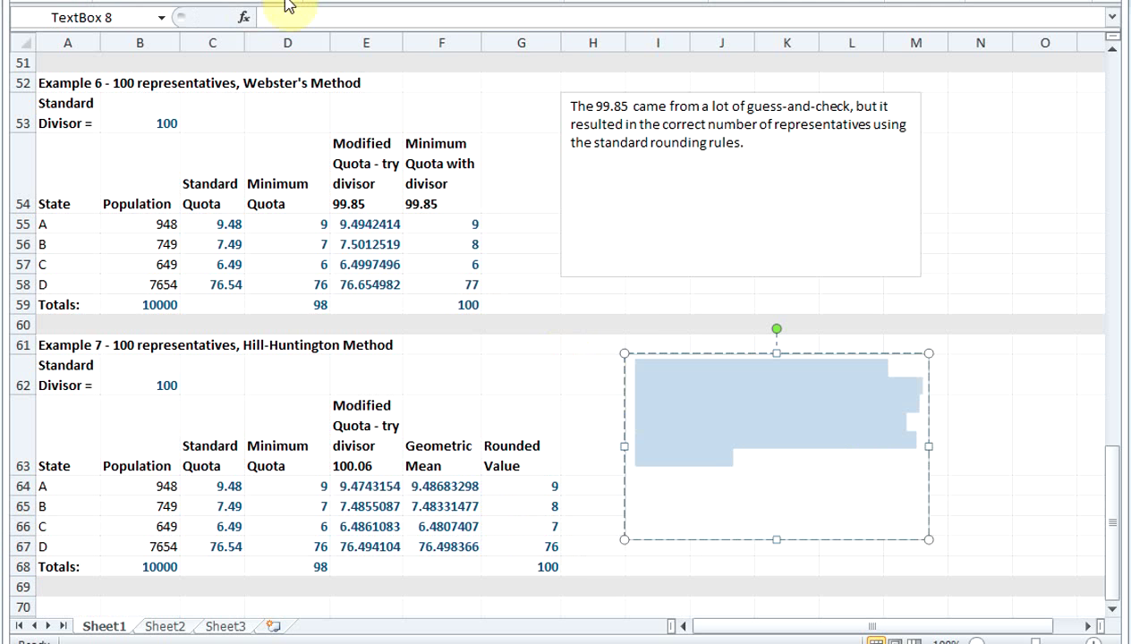
click(813, 492)
click(642, 561)
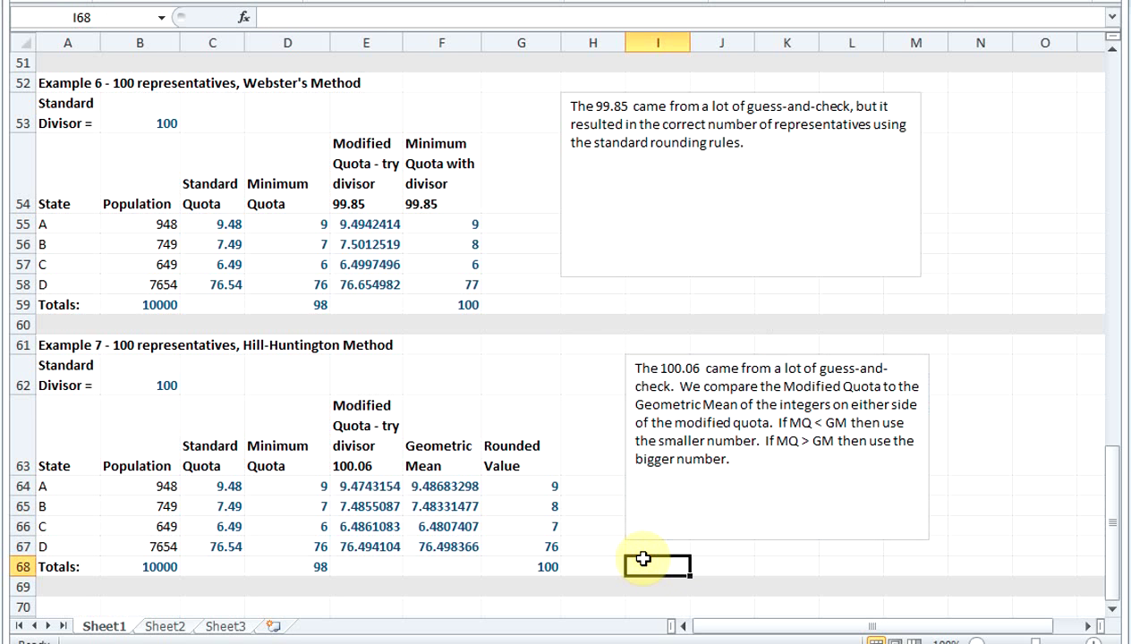